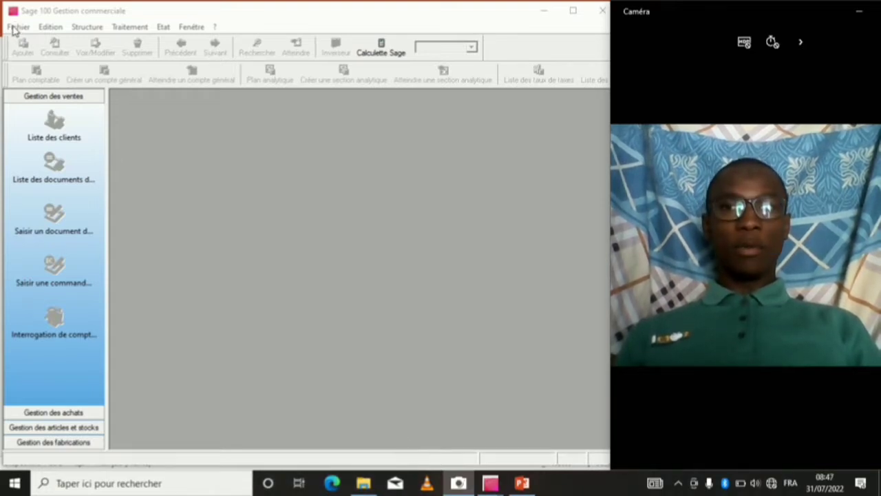
# Start a new accounting file and enter the company name 'Entreprise commerciale SARL'.
pyautogui.click(17, 27)
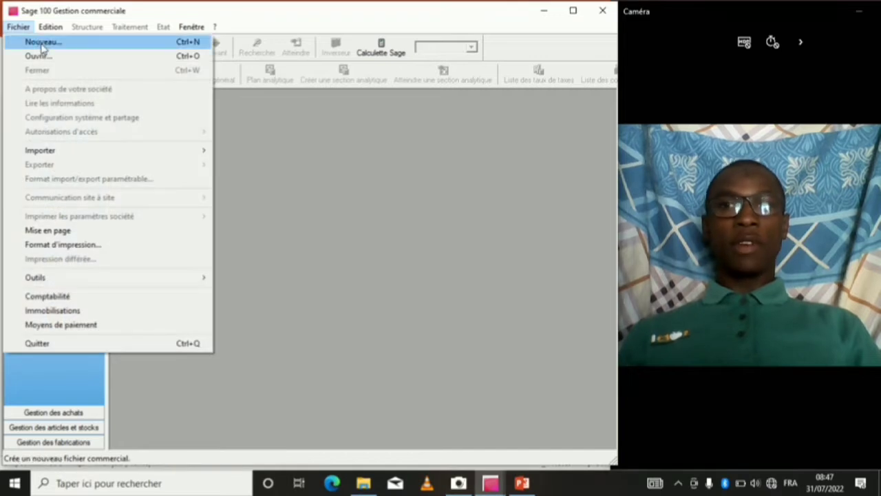
pyautogui.click(43, 43)
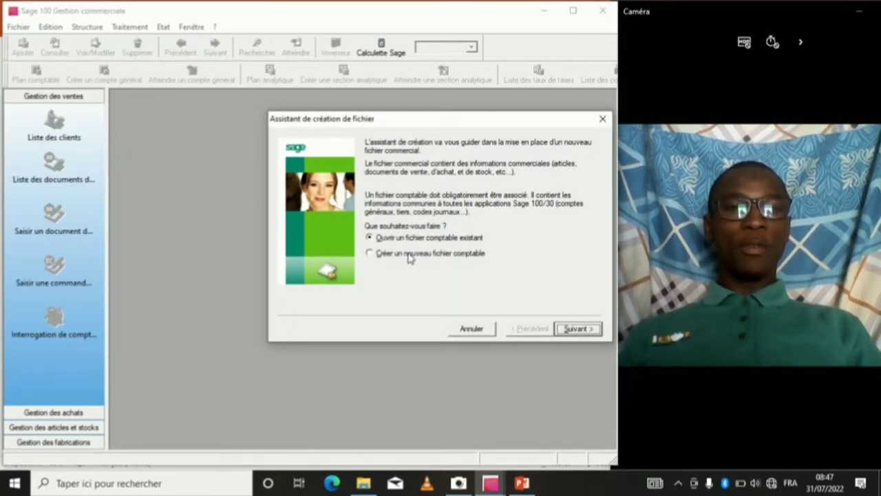
pyautogui.click(372, 254)
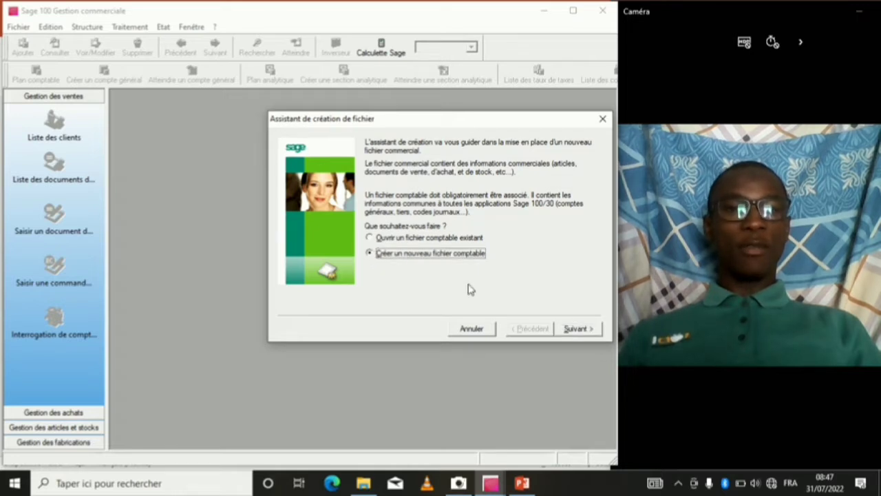
pyautogui.click(581, 330)
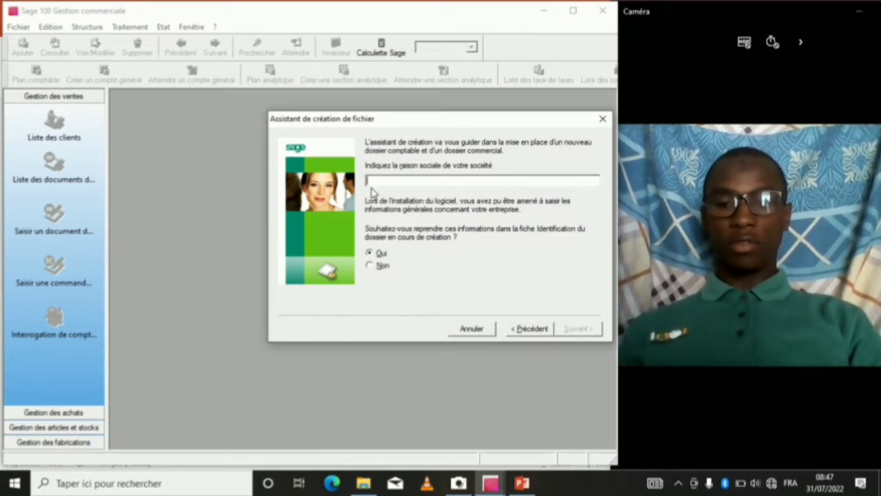
pyautogui.write('Entreprise commerciale SARL')
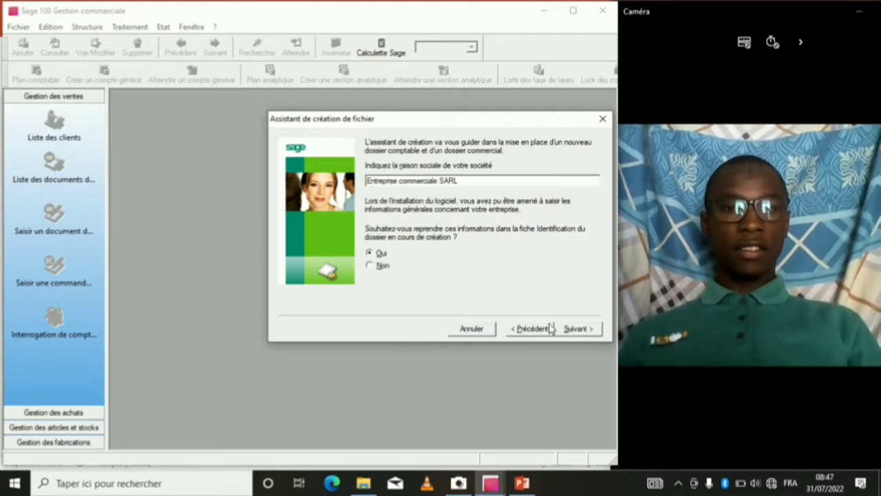
pyautogui.click(577, 329)
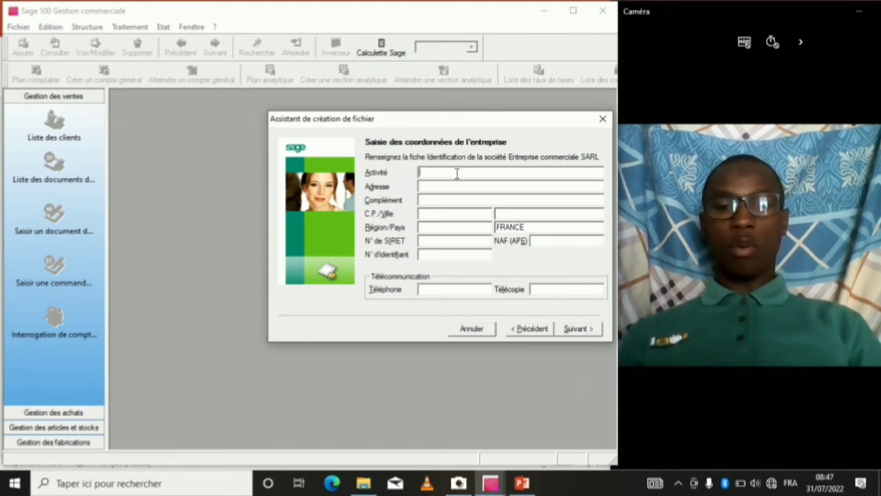
# Enter activity Commerce, address and city Bamako, country MALI, and the company phone number.
pyautogui.write('CO')
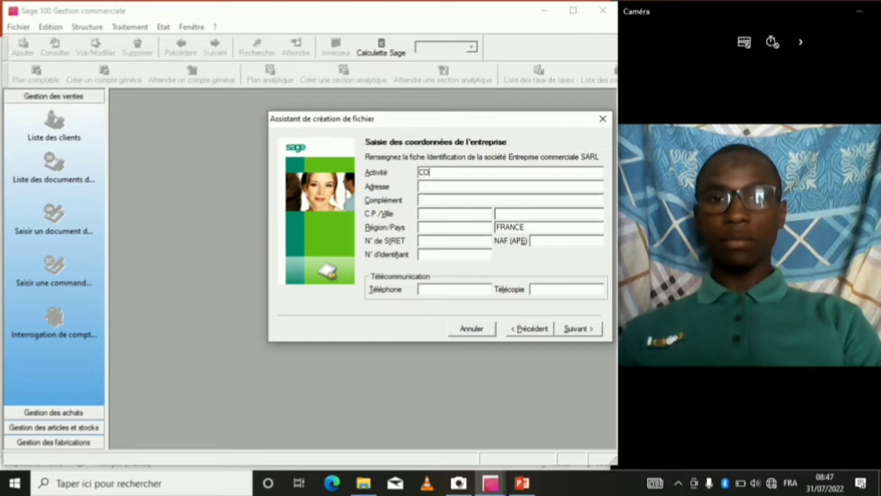
pyautogui.press('BackSpace')
pyautogui.write('omm')
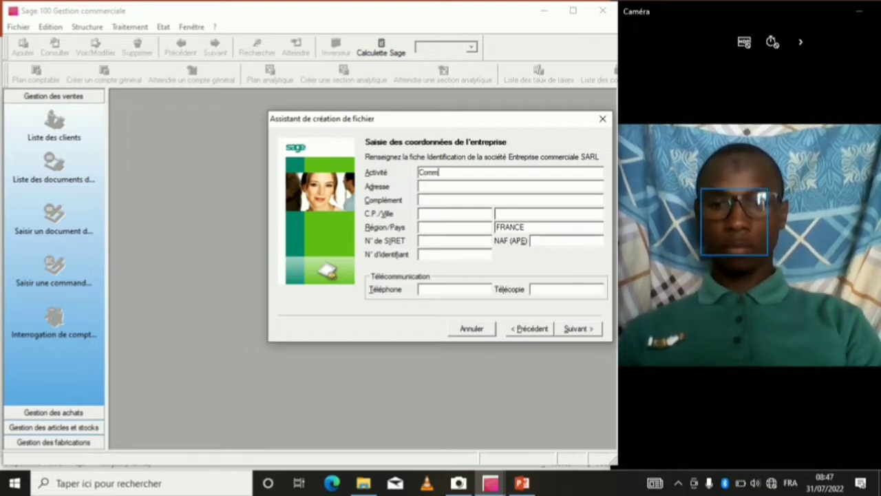
pyautogui.write('erce')
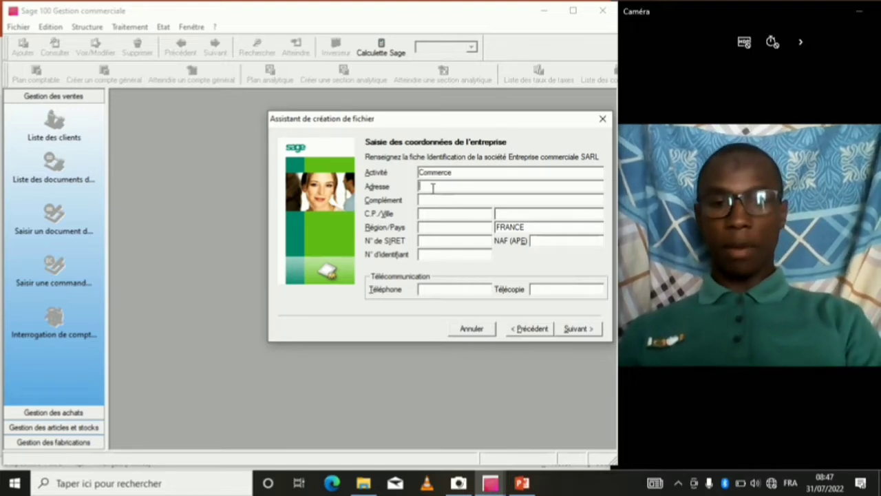
pyautogui.write('Ba')
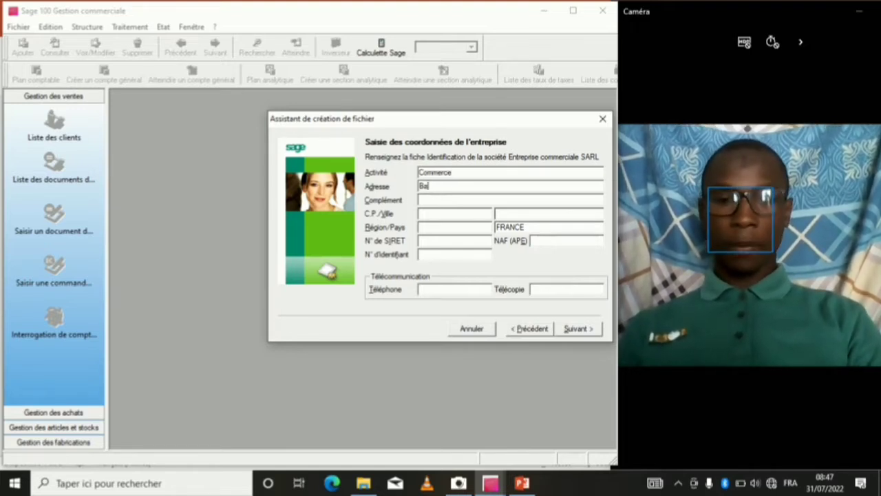
pyautogui.write('mako M')
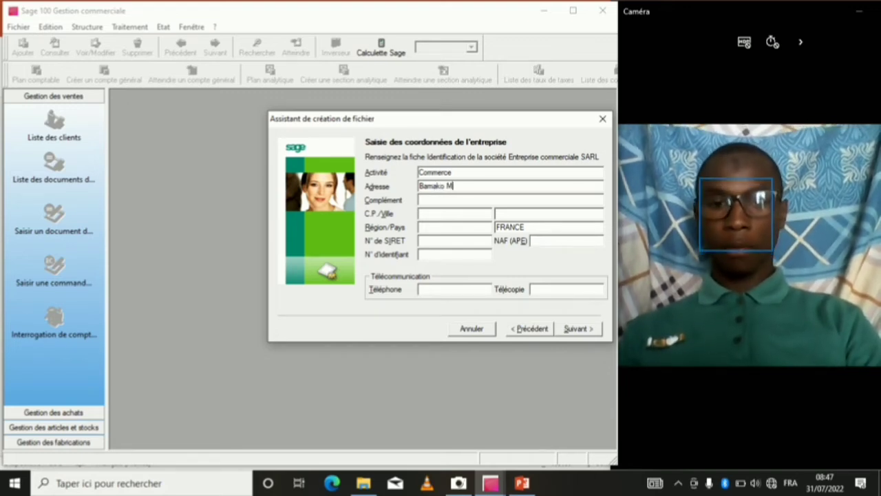
pyautogui.write('ALI')
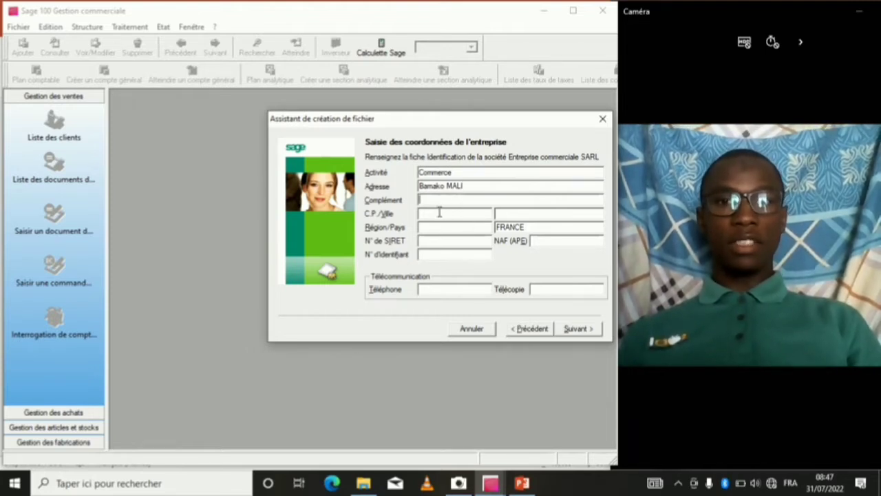
pyautogui.click(511, 214)
pyautogui.write('Bamako')
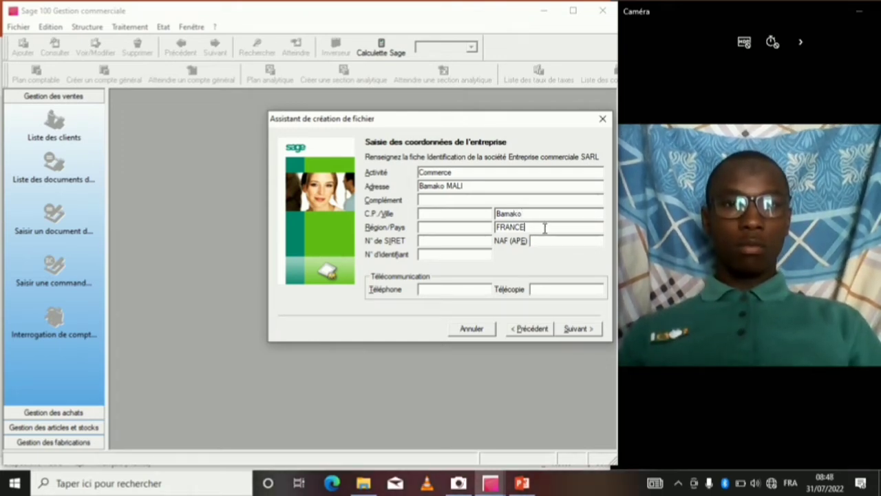
pyautogui.press('BackSpace')
pyautogui.press('BackSpace')
pyautogui.press('BackSpace')
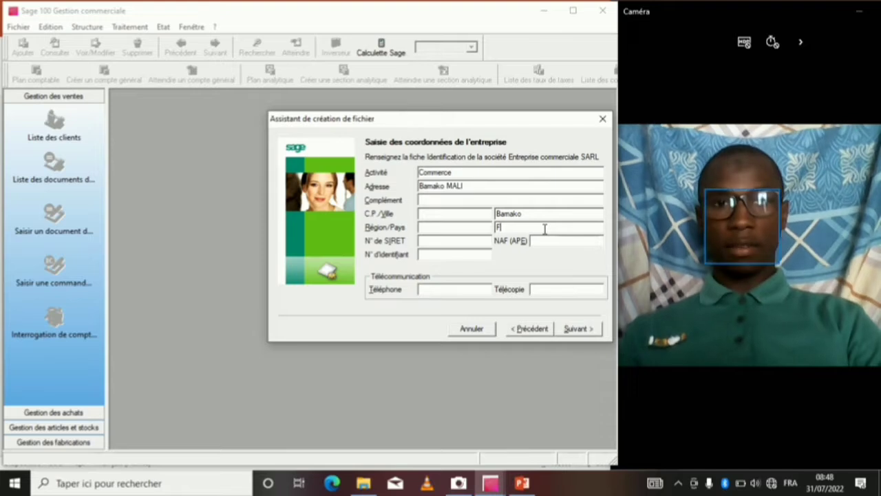
pyautogui.write('MALI')
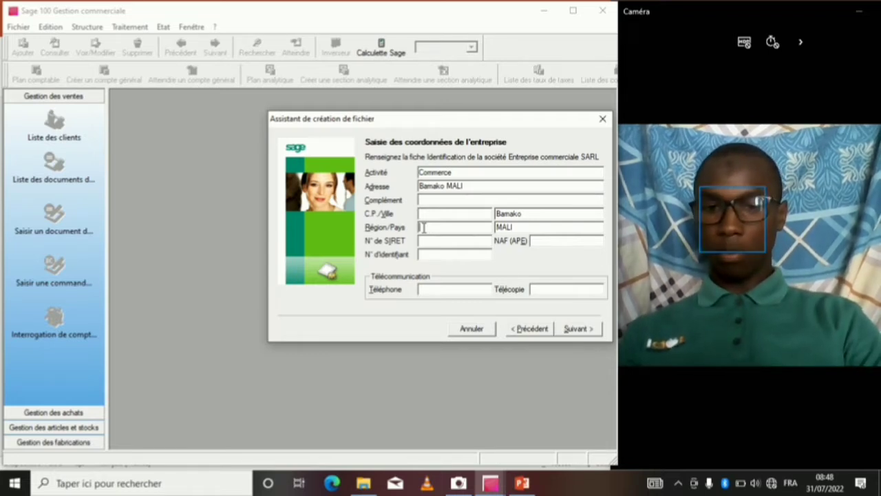
pyautogui.write('Bamako')
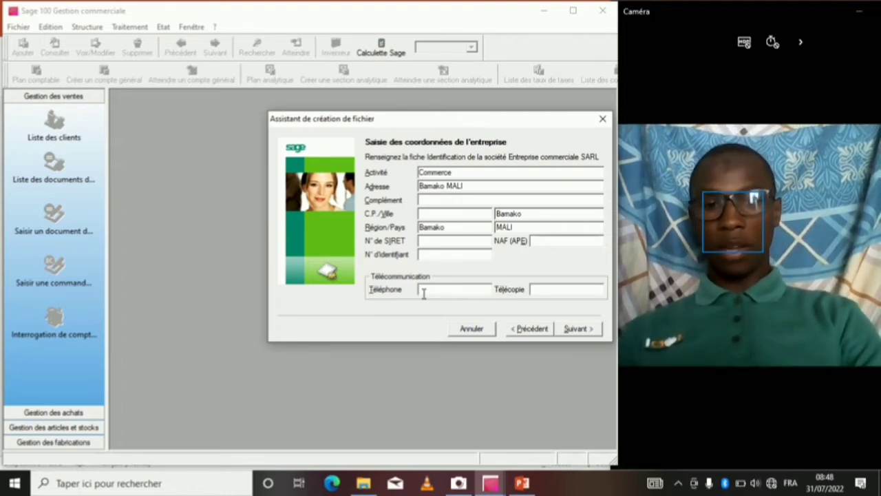
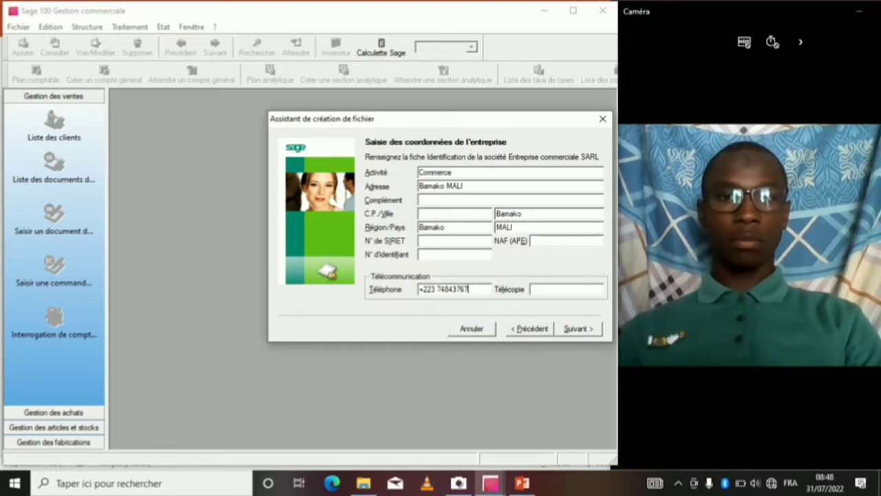
pyautogui.click(593, 330)
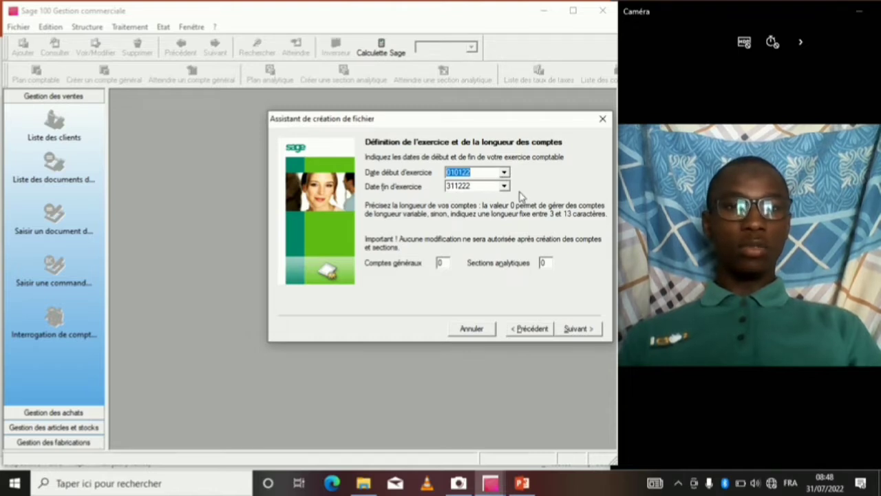
# Set both the general account length and the analytic section length to 9.
pyautogui.click(443, 262)
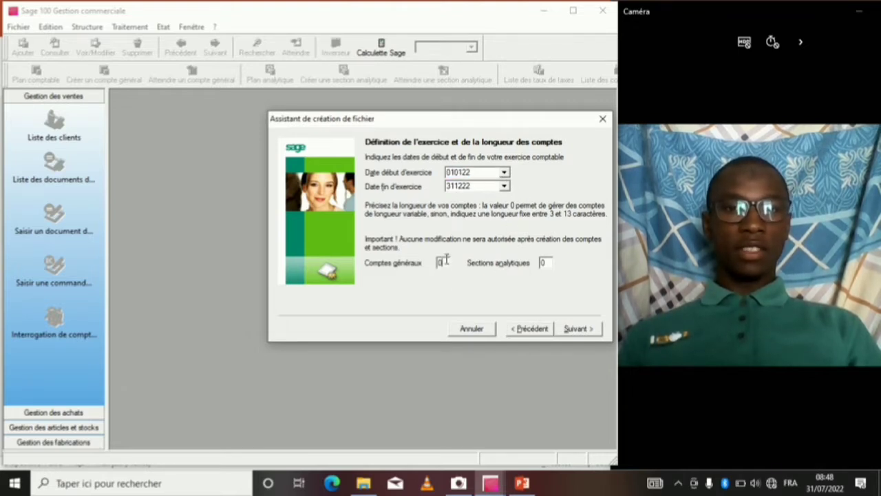
pyautogui.press('BackSpace')
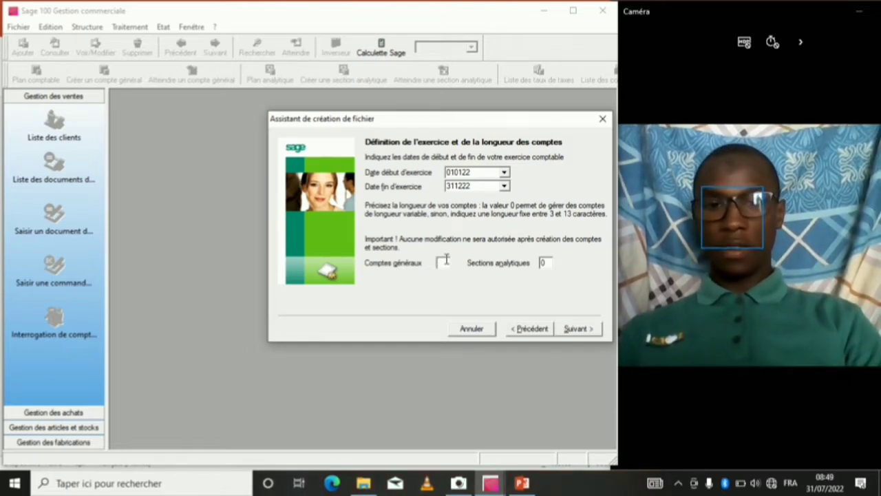
pyautogui.click(444, 262)
pyautogui.write('9')
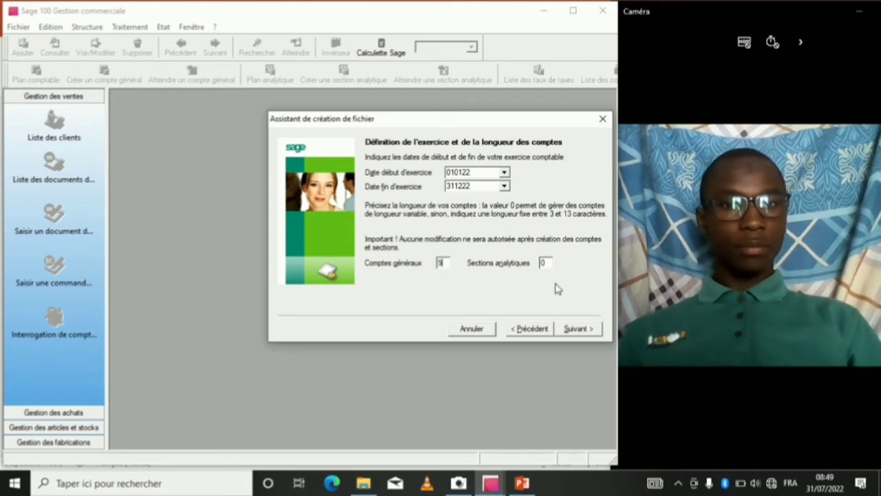
pyautogui.click(548, 262)
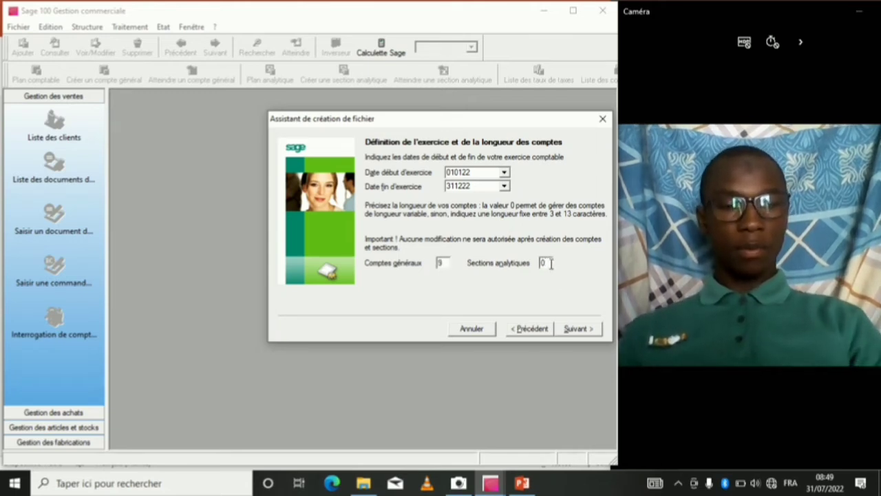
pyautogui.press('BackSpace')
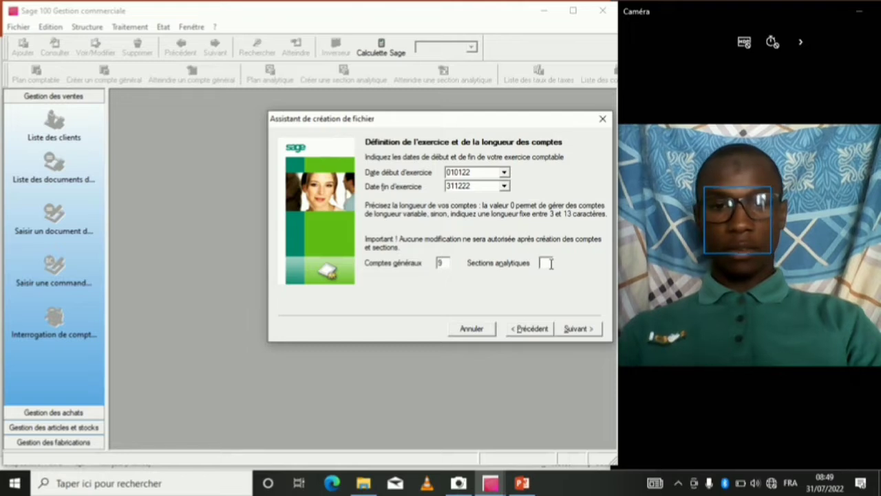
pyautogui.write('9')
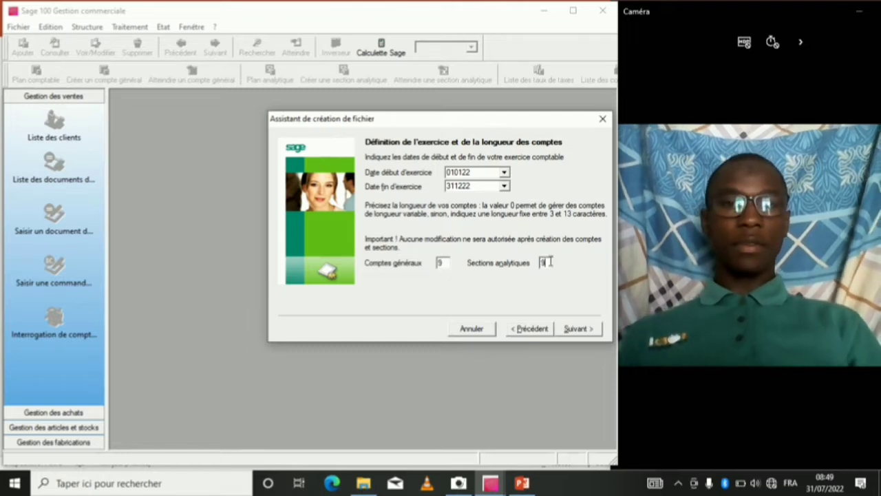
pyautogui.click(573, 329)
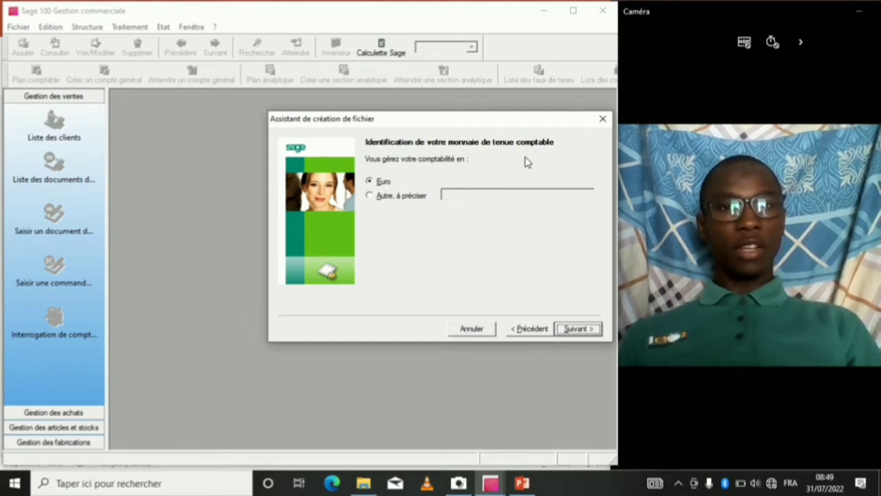
# Specify FCFA as the accounting currency instead of Euro.
pyautogui.click(372, 196)
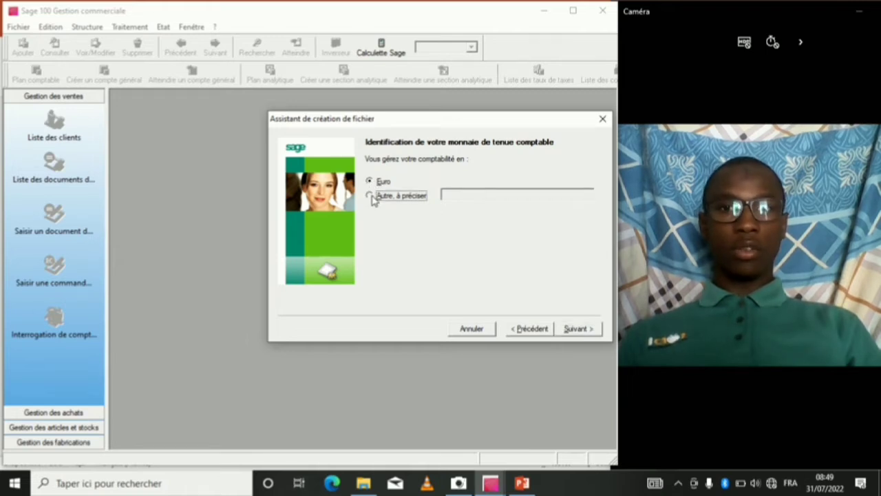
pyautogui.click(459, 196)
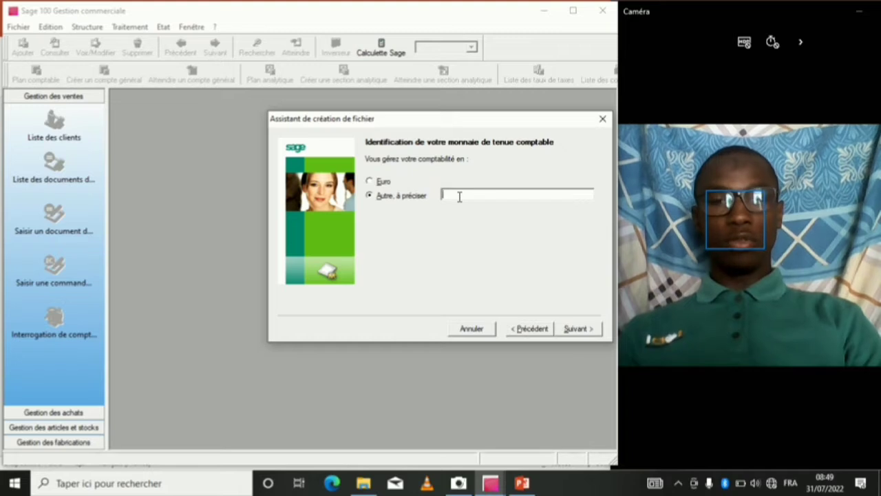
pyautogui.write('FCF')
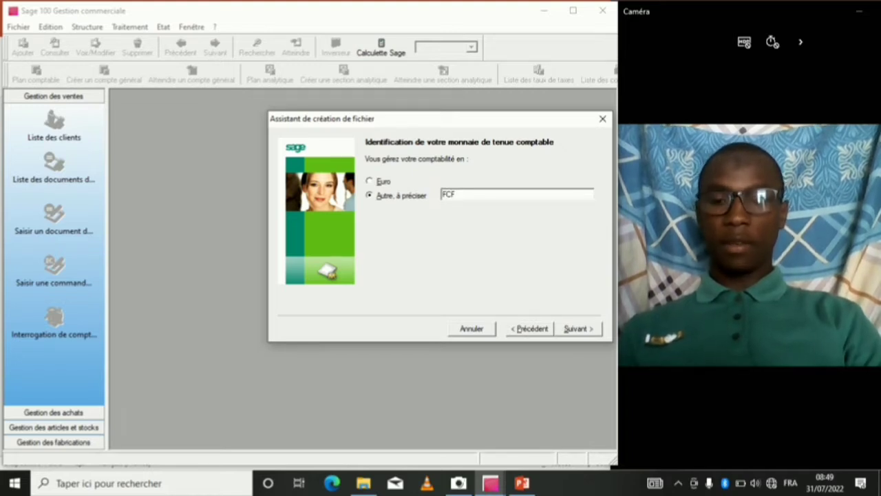
pyautogui.write('A')
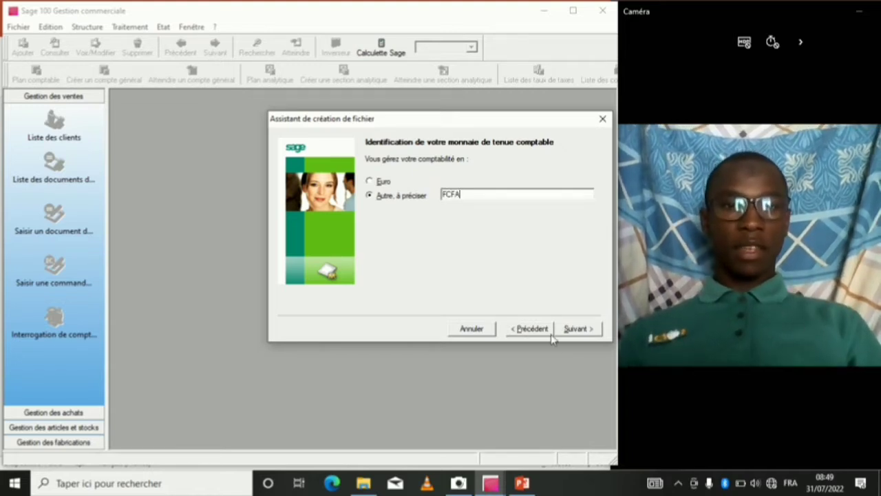
pyautogui.click(575, 329)
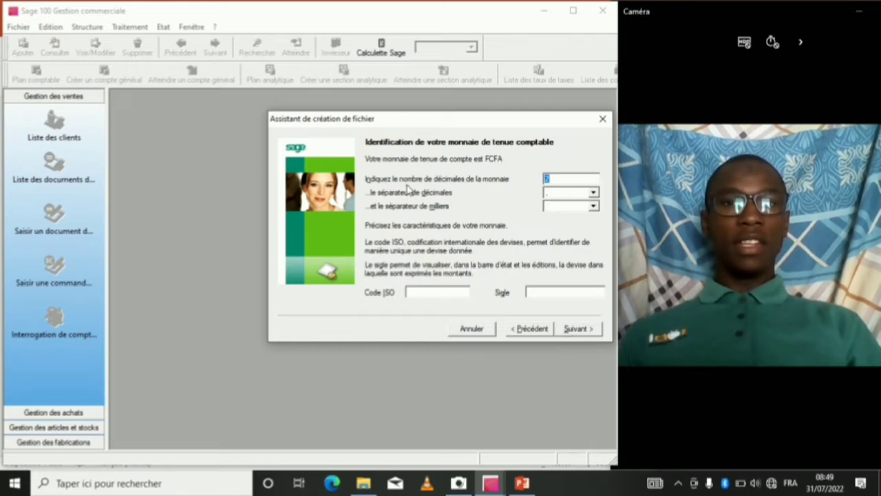
# Give the currency 3 decimals, a blank thousands separator, ISO code XOF and symbol FCFA.
pyautogui.click(552, 181)
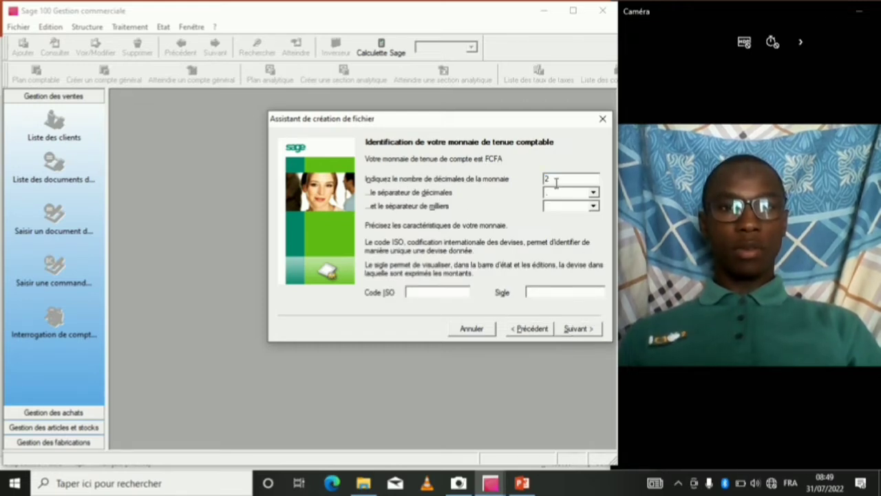
pyautogui.press('BackSpace')
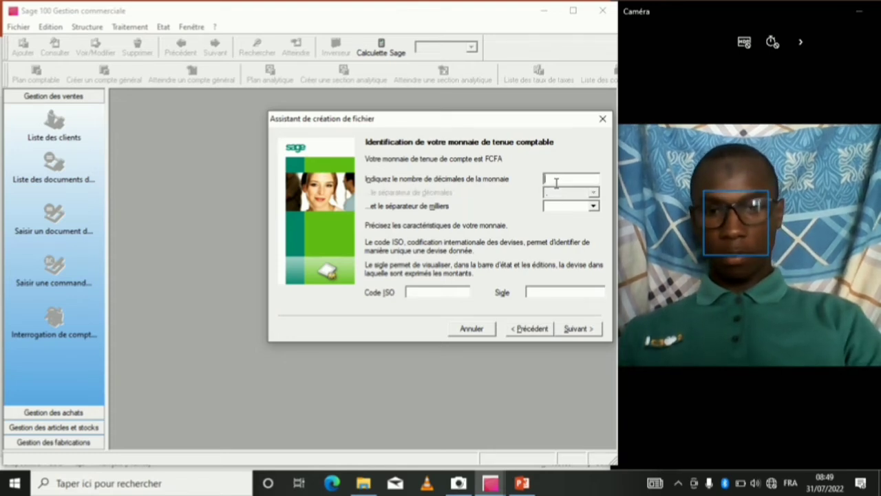
pyautogui.write('3')
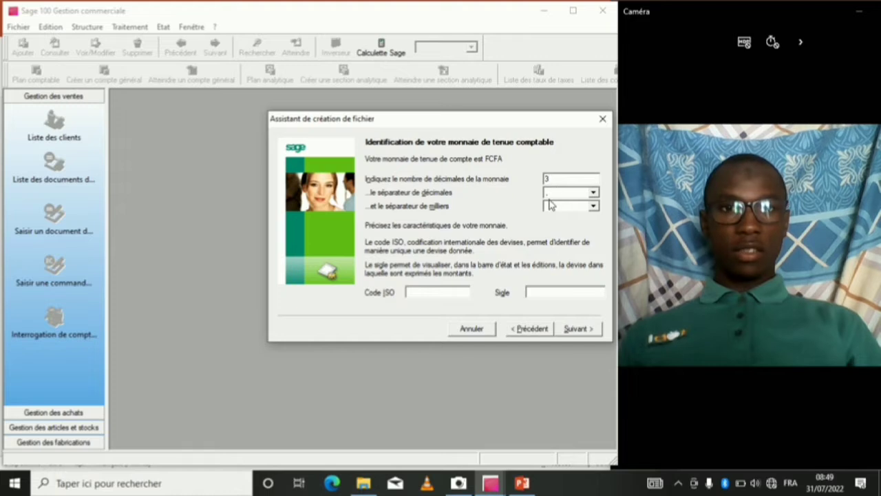
pyautogui.click(592, 205)
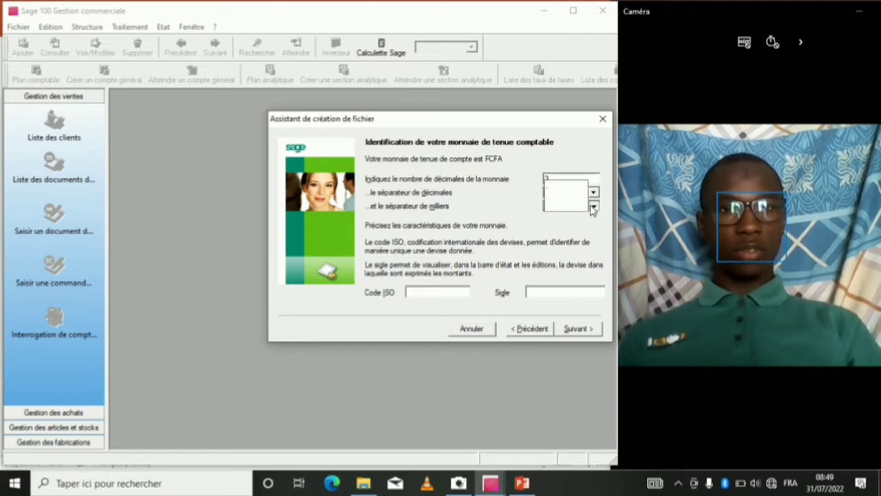
pyautogui.click(550, 207)
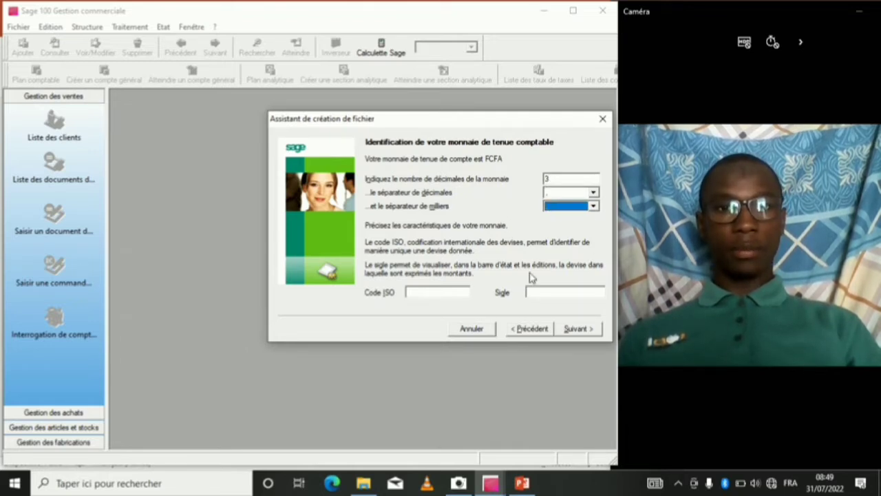
pyautogui.click(436, 292)
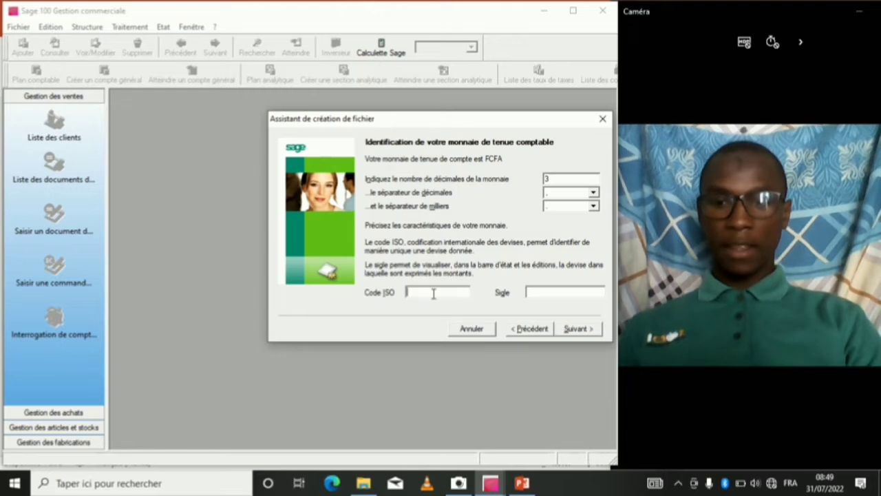
pyautogui.write('XO')
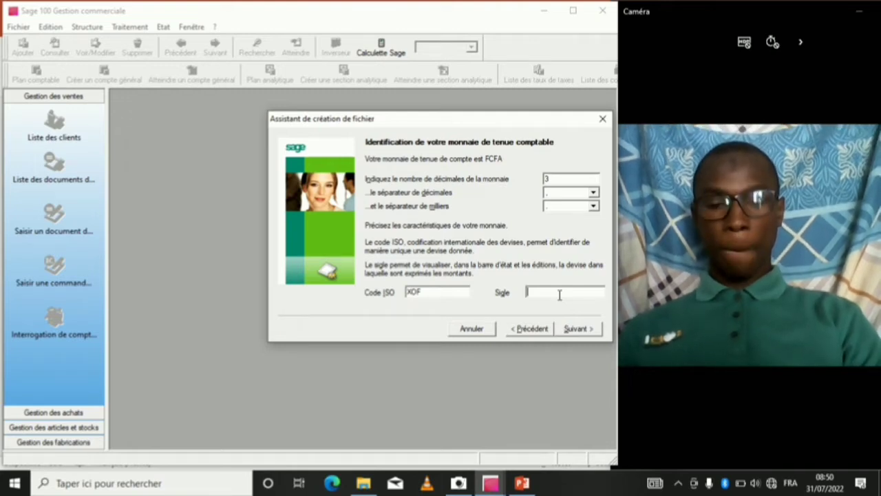
pyautogui.write('FCFA')
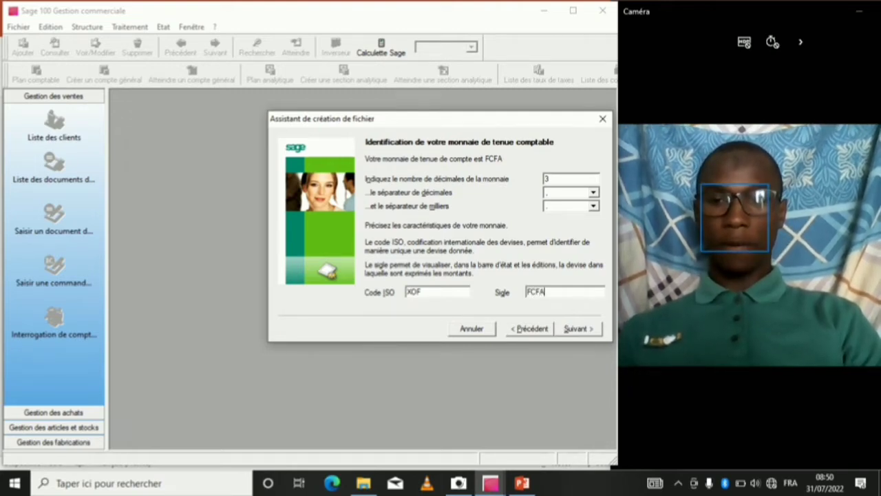
pyautogui.click(577, 328)
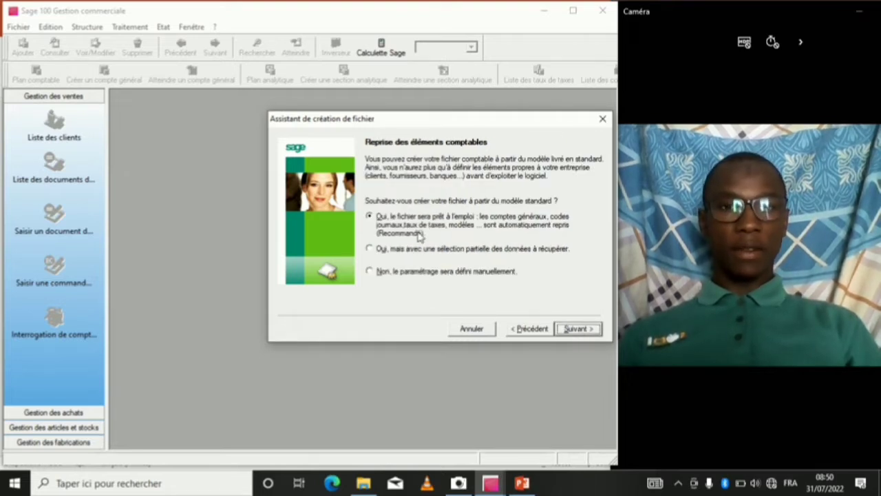
# Choose manual setup for both the accounting and commercial elements.
pyautogui.click(378, 273)
pyautogui.click(579, 329)
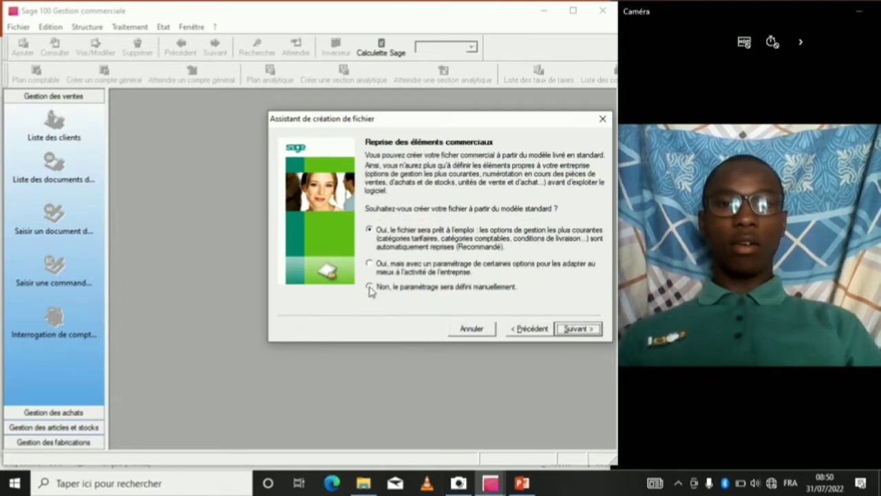
pyautogui.click(370, 286)
pyautogui.click(583, 330)
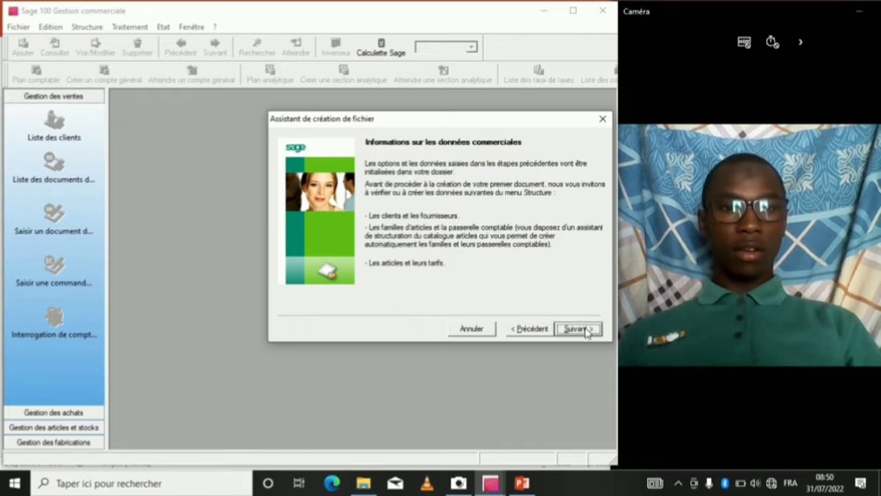
pyautogui.click(580, 330)
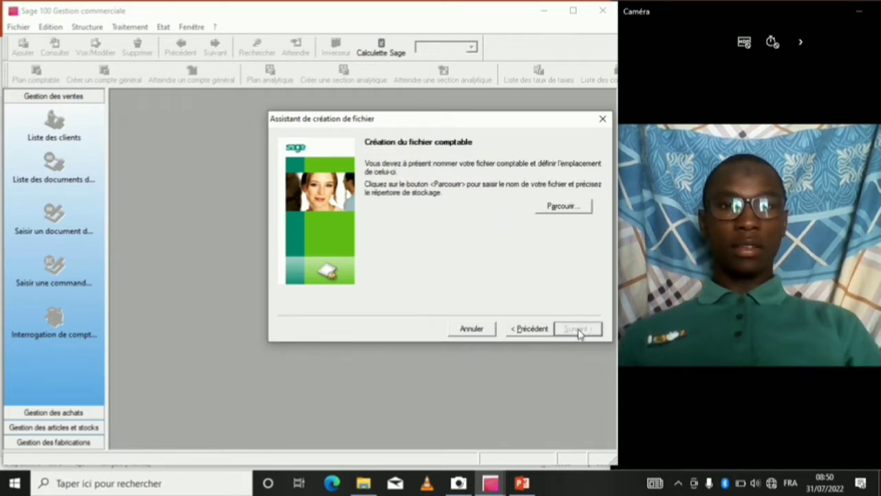
# Name the accounting file 'Entreprise commerciale SARL COMPTA' and save it.
pyautogui.click(559, 209)
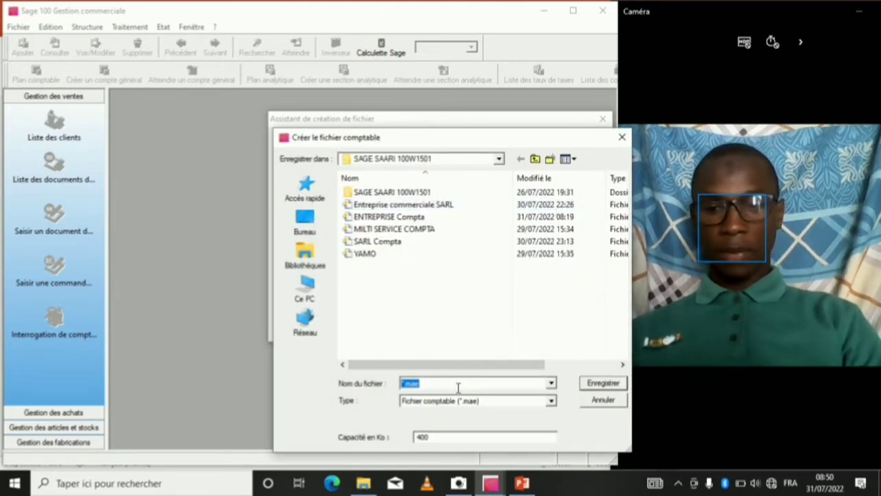
pyautogui.write('Entreprise commerciale SARL')
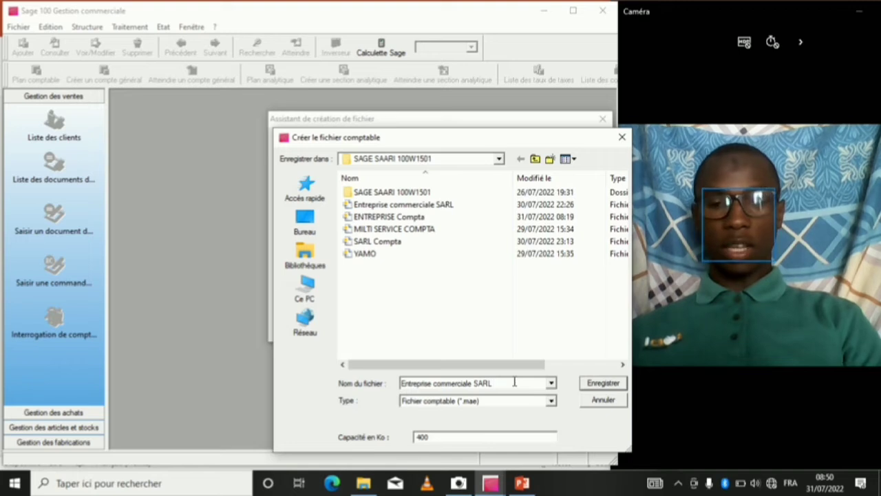
pyautogui.write('COMPTA')
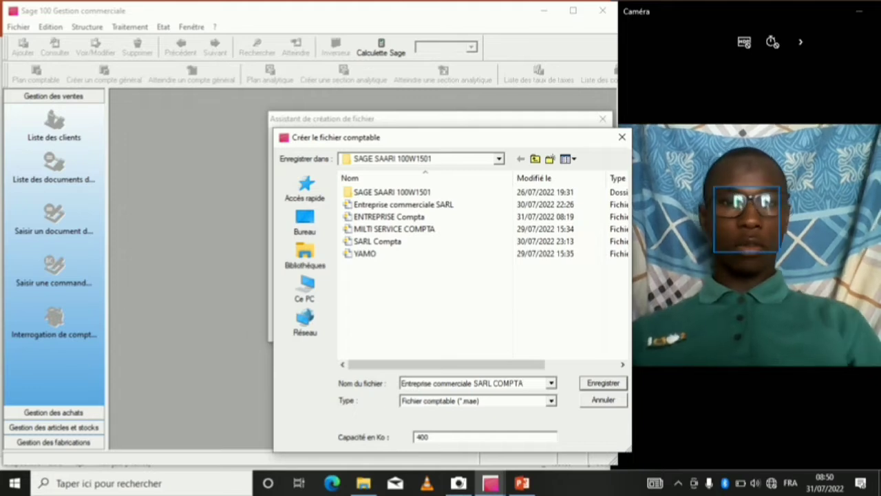
pyautogui.click(590, 382)
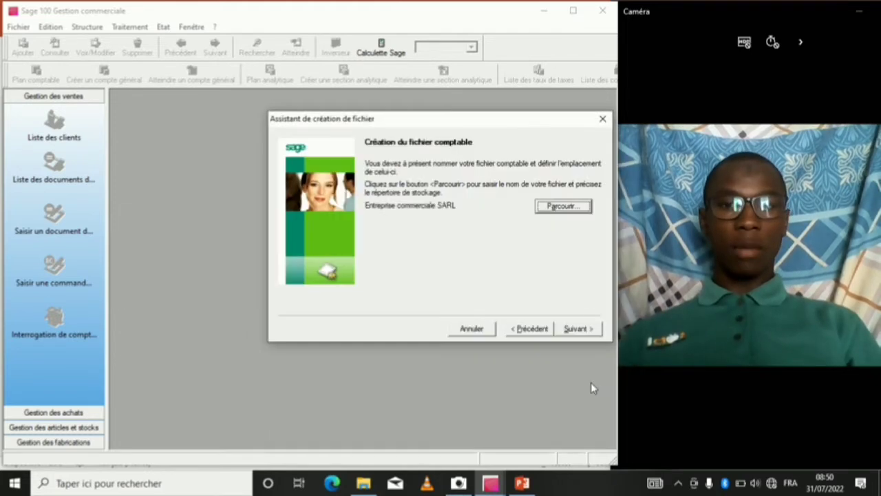
pyautogui.click(585, 328)
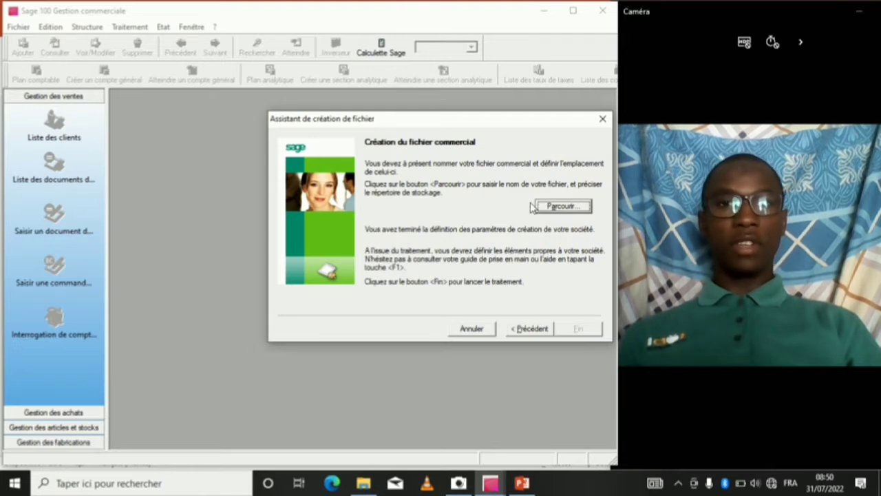
# Name the commercial file 'Entreprise commerciale SARL COMM' and finish creating the company files.
pyautogui.click(561, 206)
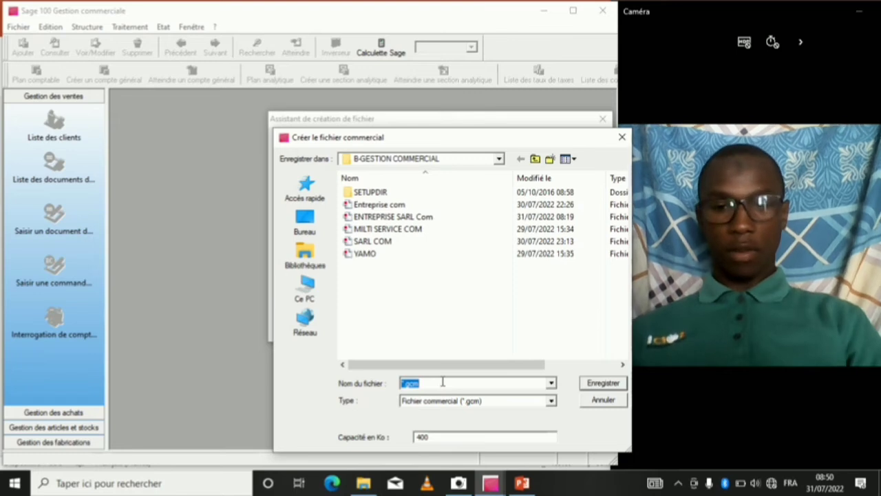
pyautogui.write('Entreprise commerciale SARL')
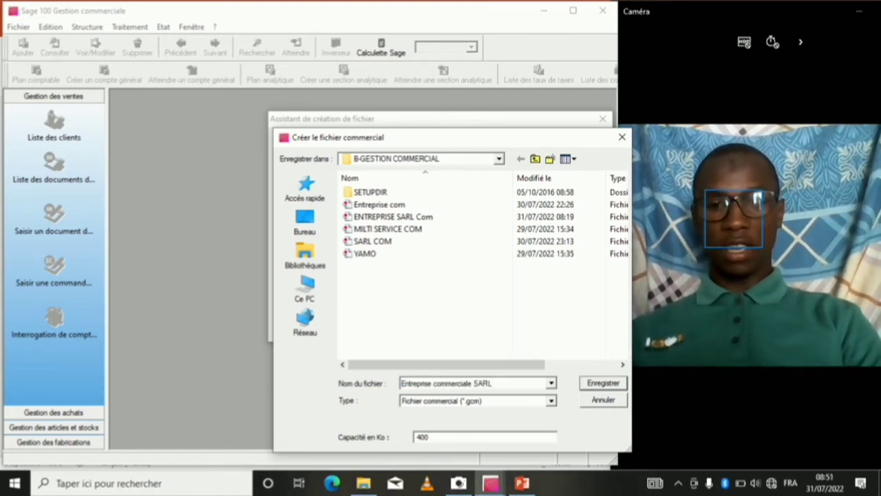
pyautogui.write('COMM')
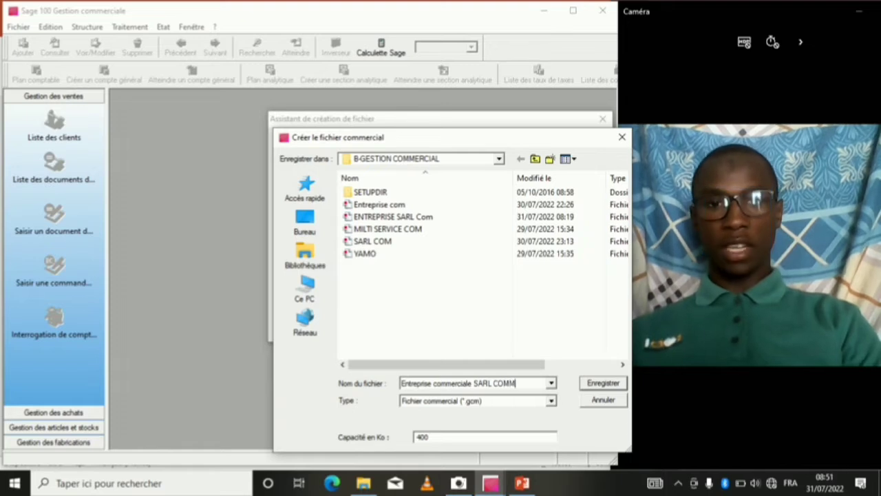
pyautogui.click(621, 386)
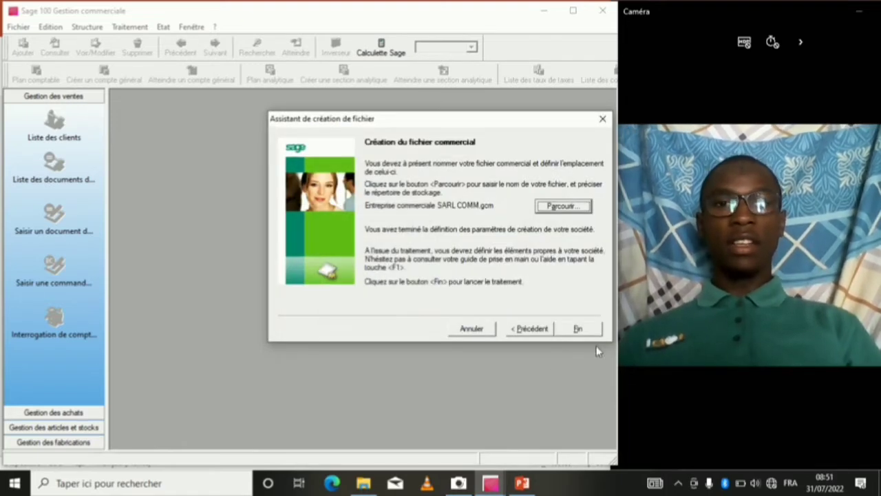
pyautogui.click(586, 329)
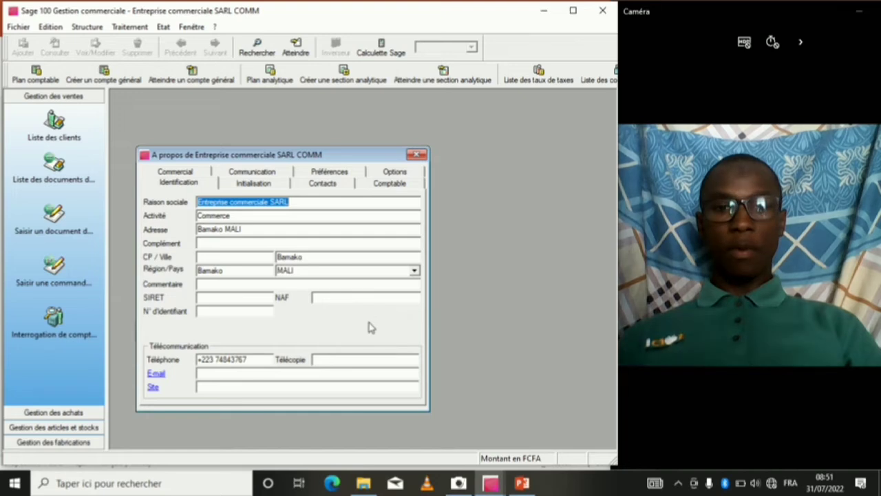
# Close the 'A propos de Entreprise commerciale SARL COMM' dialog and switch to Sage 100 Comptabilité.
pyautogui.click(417, 156)
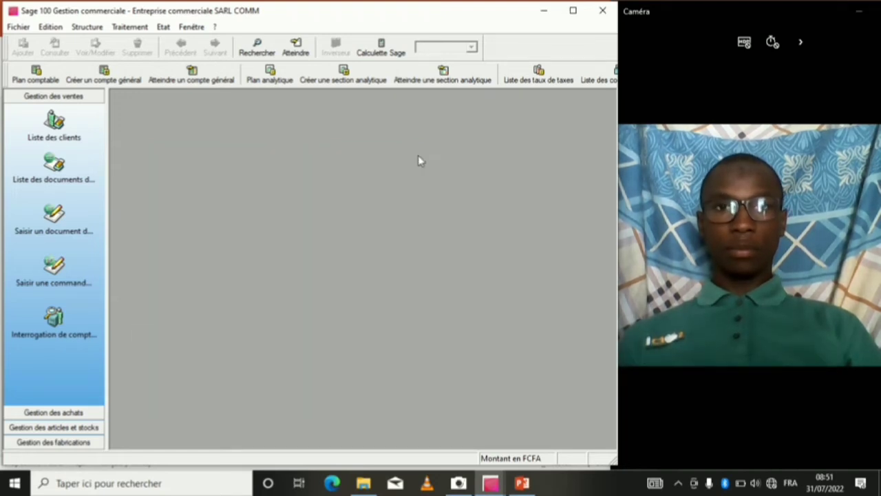
pyautogui.moveTo(392, 10)
pyautogui.click(344, 31)
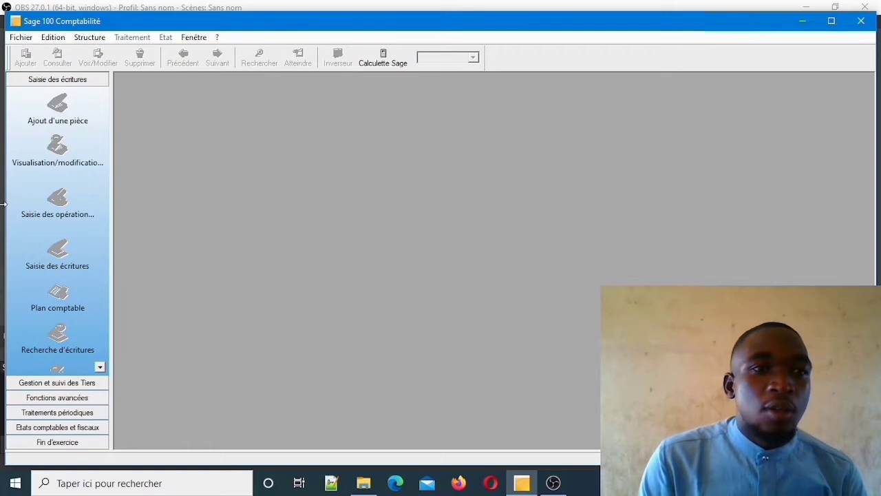
# Open the ENTREPRISE COMMERCIALE sarl.mae accounting file from Documents.
pyautogui.click(26, 39)
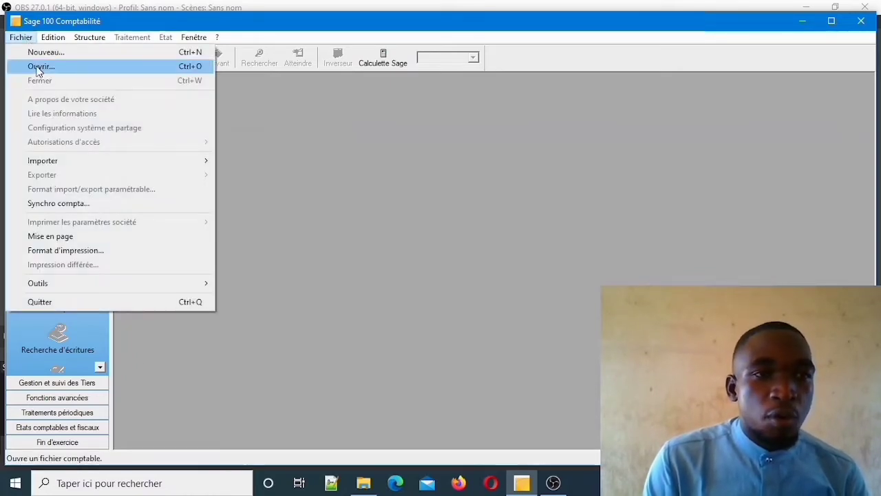
pyautogui.click(38, 68)
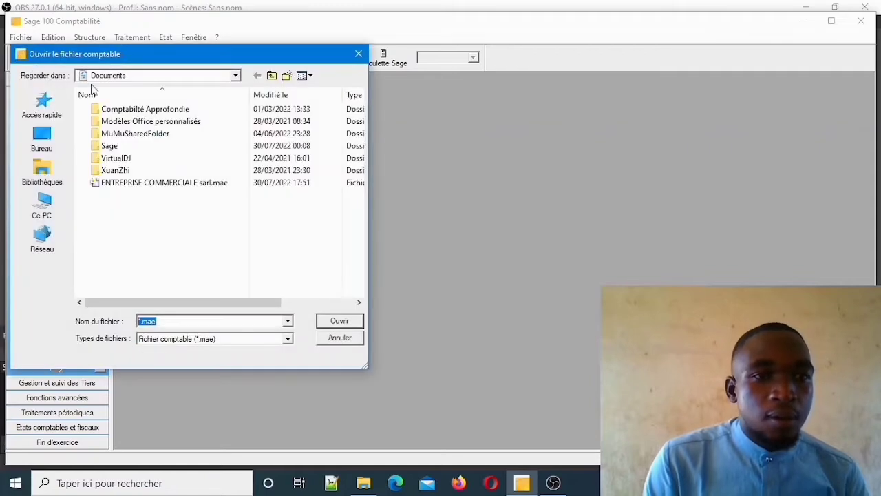
pyautogui.doubleClick(146, 183)
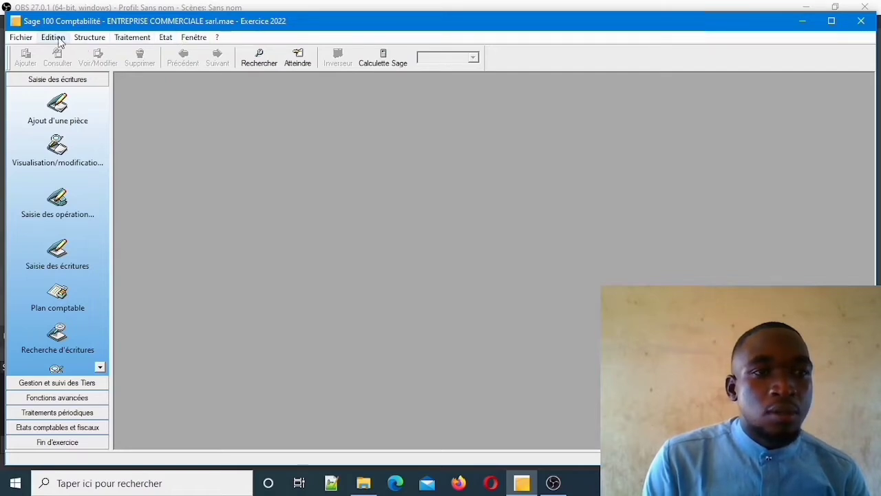
# Display the Structure menu with chart of accounts, tax rates, journal codes and banks.
pyautogui.click(82, 42)
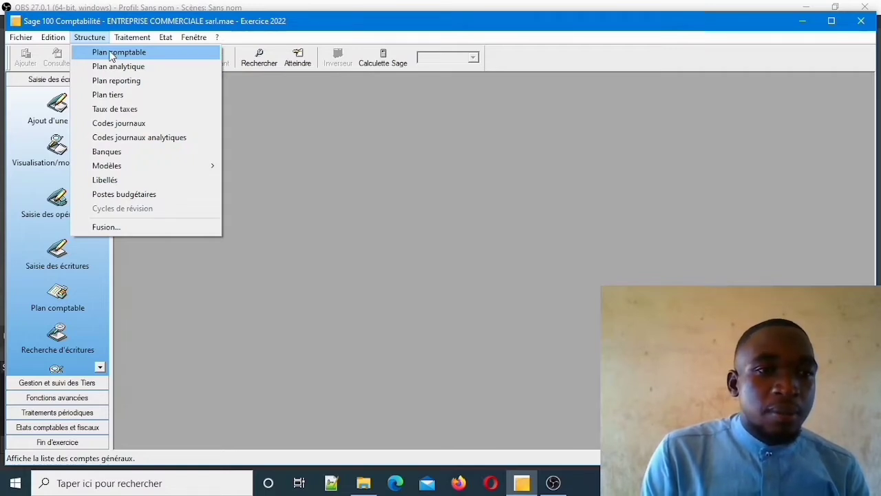
# Review the AC, VT, BQ, CA and OD journal codes, then close their list.
pyautogui.click(142, 123)
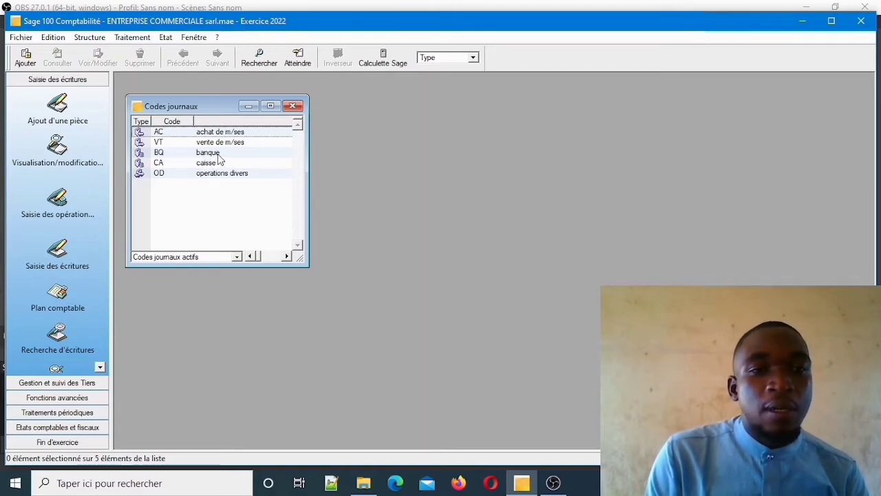
pyautogui.click(293, 105)
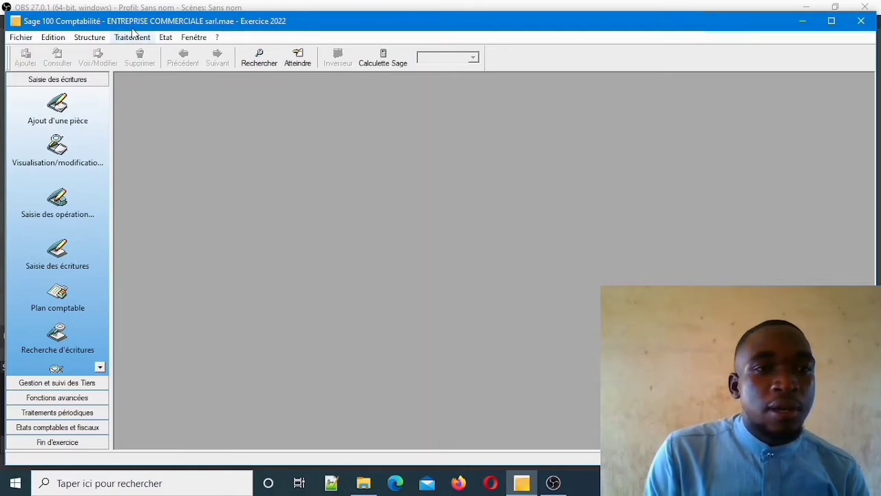
# Open the BQ bank journal for period juil 22 from Traitement > Saisie des écritures.
pyautogui.click(133, 37)
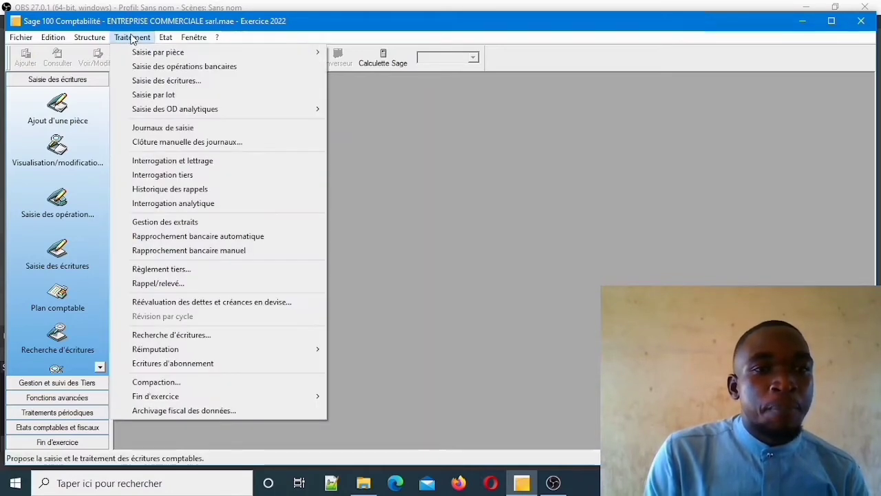
pyautogui.click(155, 82)
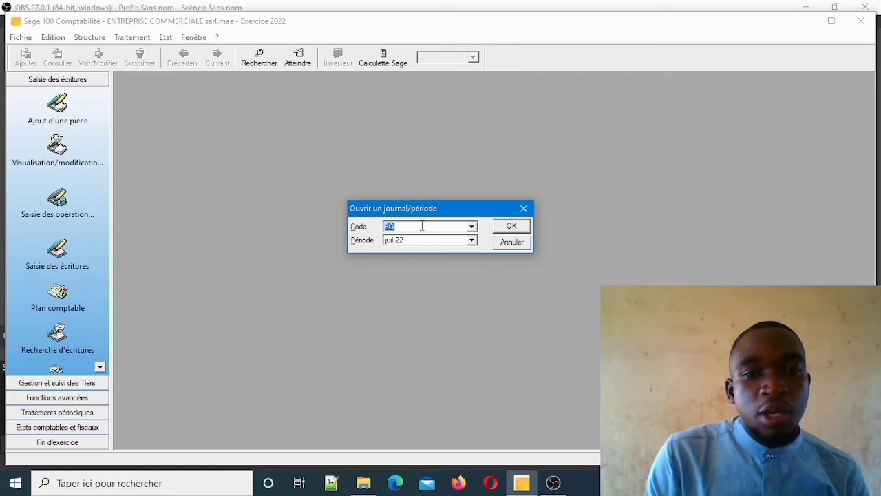
pyautogui.click(497, 225)
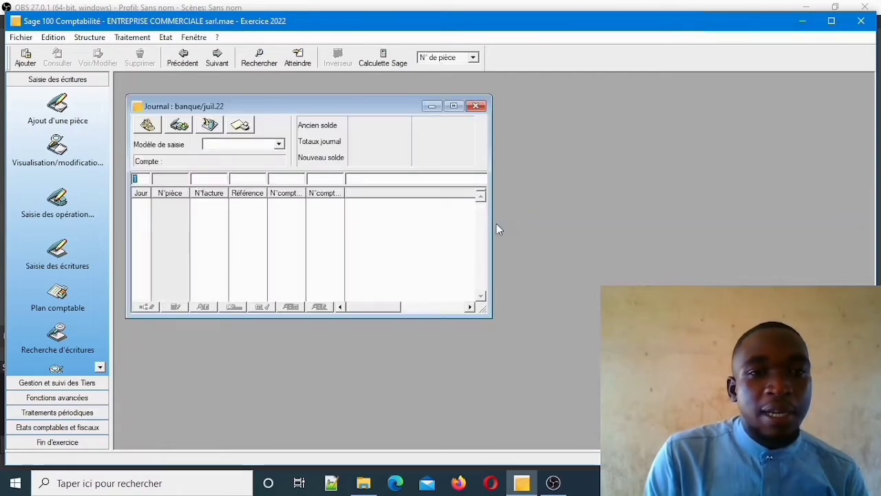
# Maximize the bank journal and start a line on day 3 with invoice number A3.
pyautogui.click(453, 106)
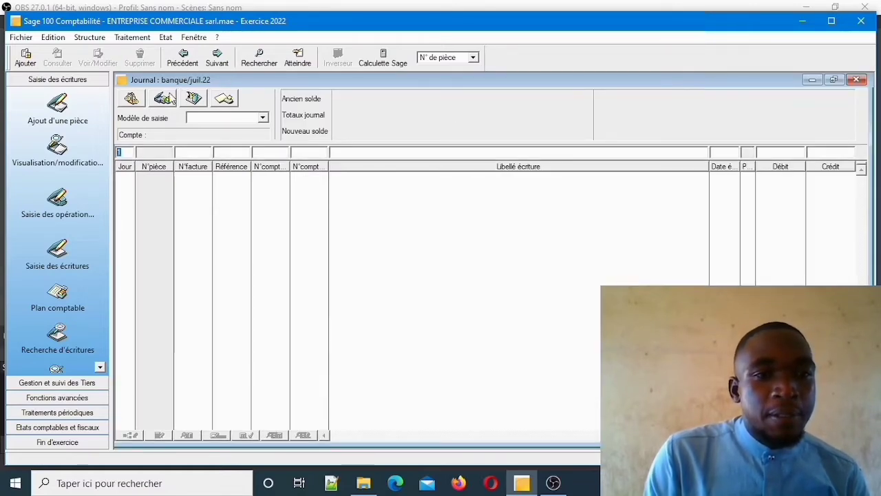
pyautogui.click(126, 152)
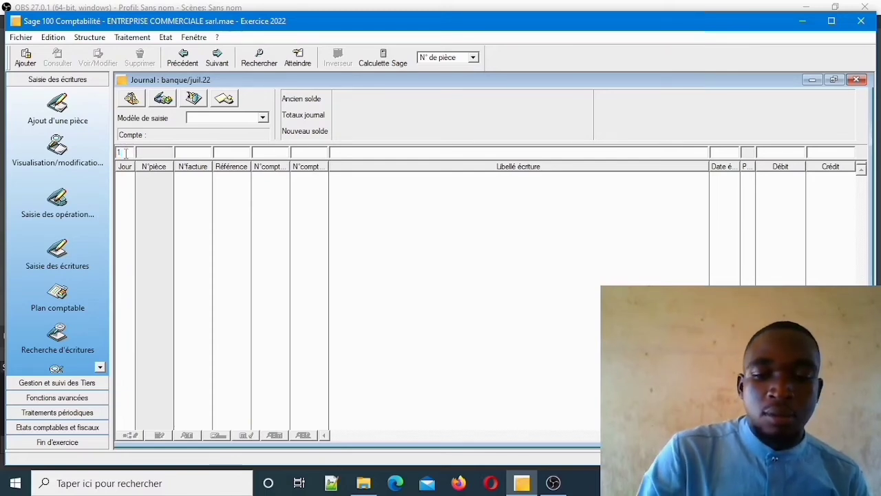
pyautogui.press('BackSpace')
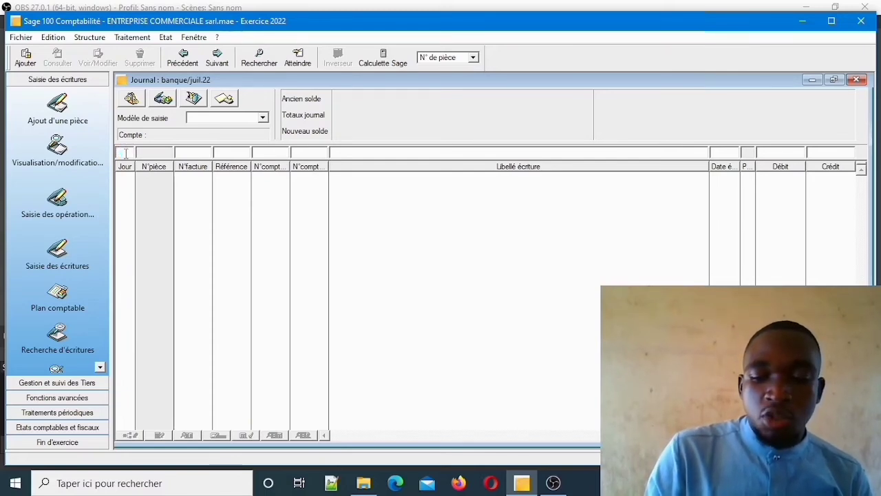
pyautogui.write('3')
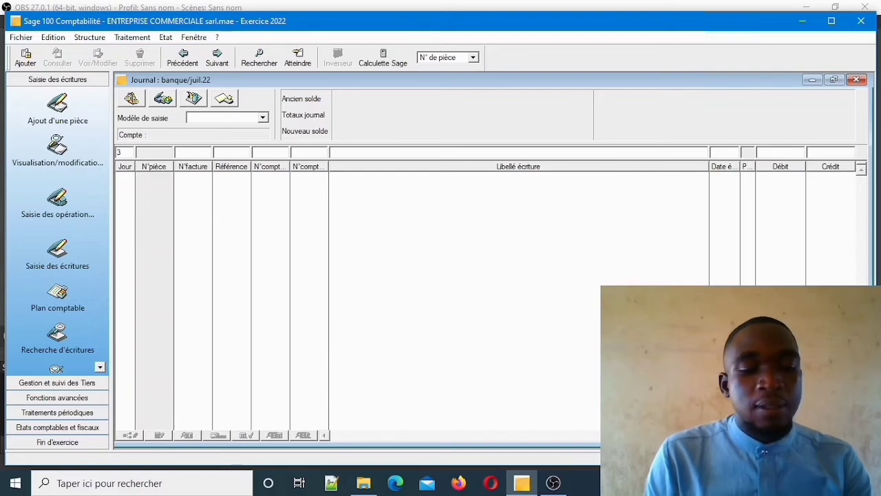
pyautogui.press('Tab')
pyautogui.write('A3')
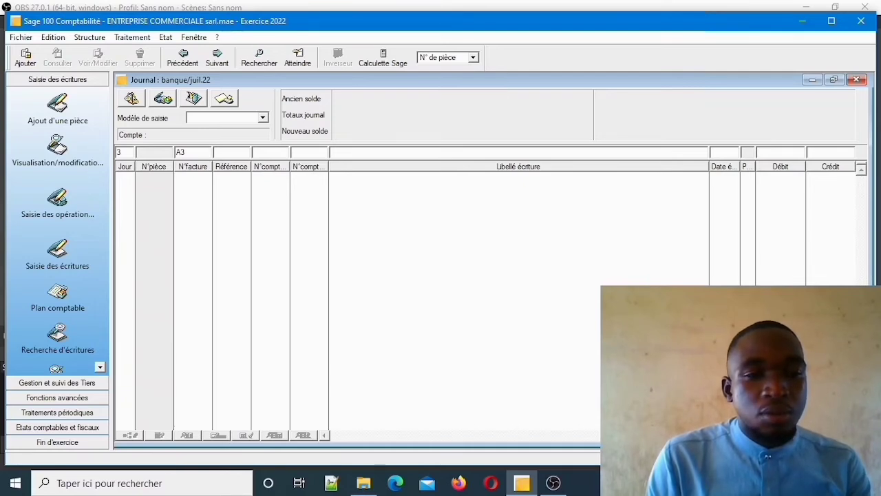
# Post the line to account 401 (supplier 401000) with a 6 000 000 debit.
pyautogui.press('Tab')
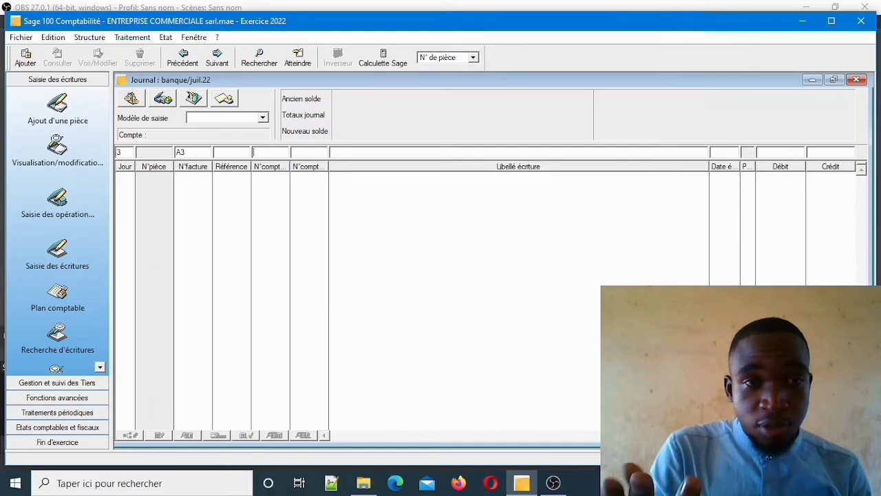
pyautogui.write('401')
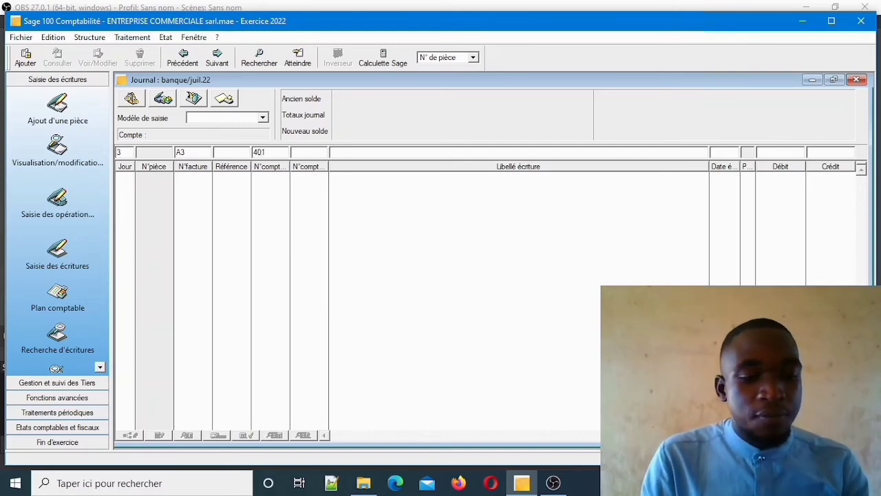
pyautogui.press('Tab')
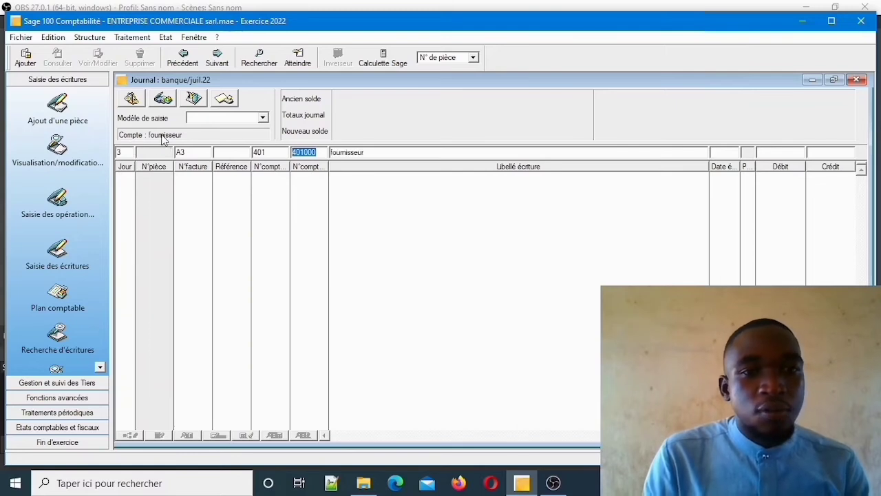
pyautogui.press('Tab')
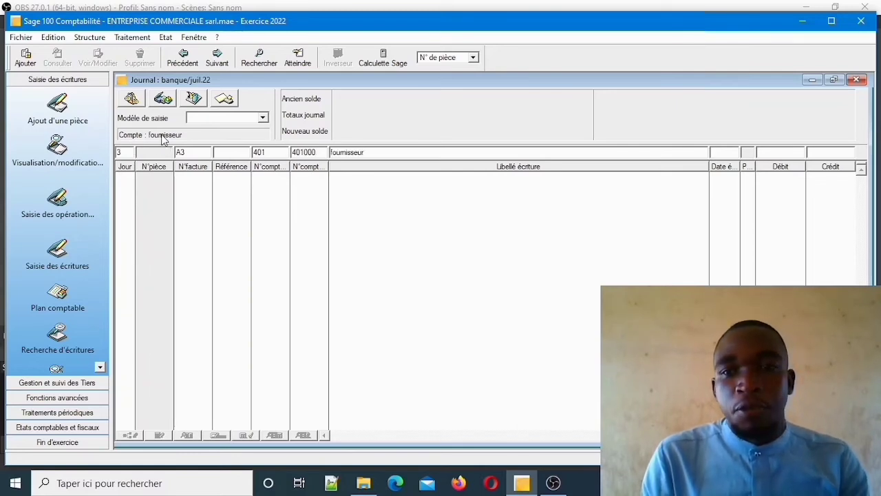
pyautogui.press('Tab')
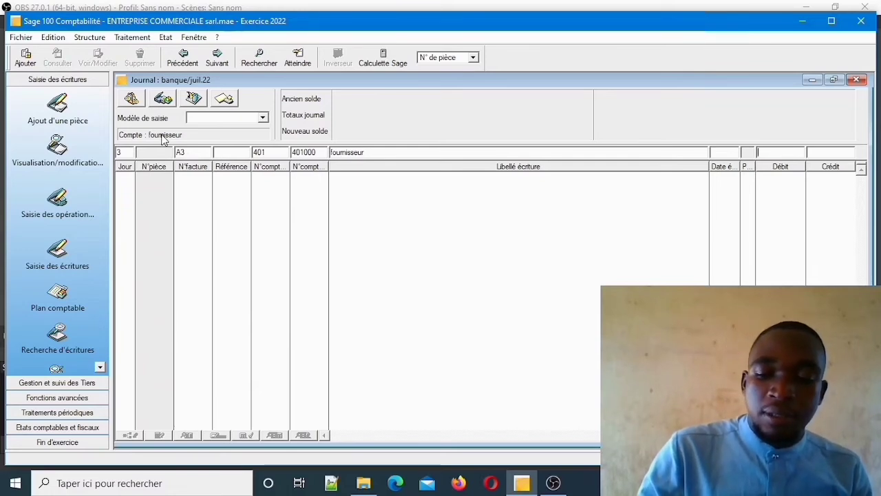
pyautogui.write('6')
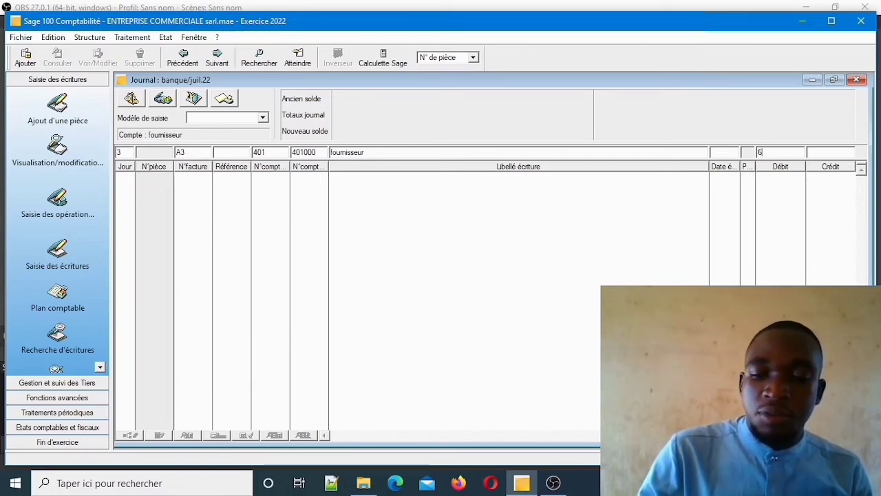
pyautogui.write('000000')
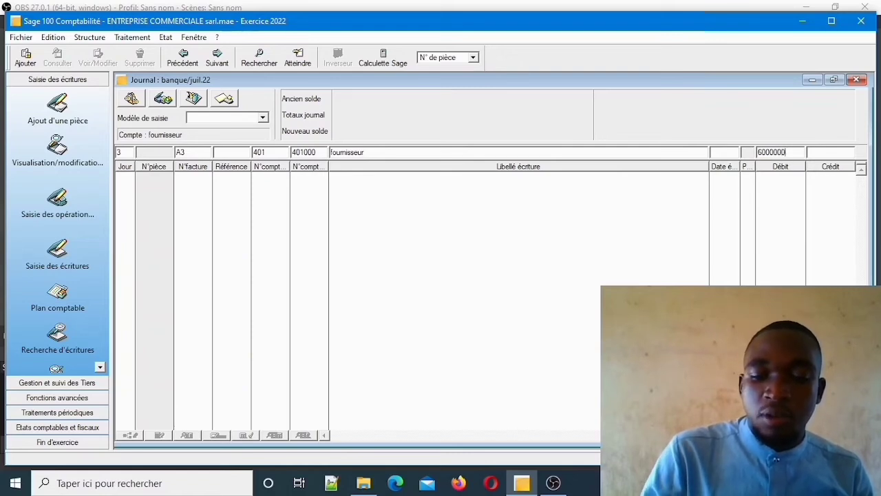
pyautogui.press('Return')
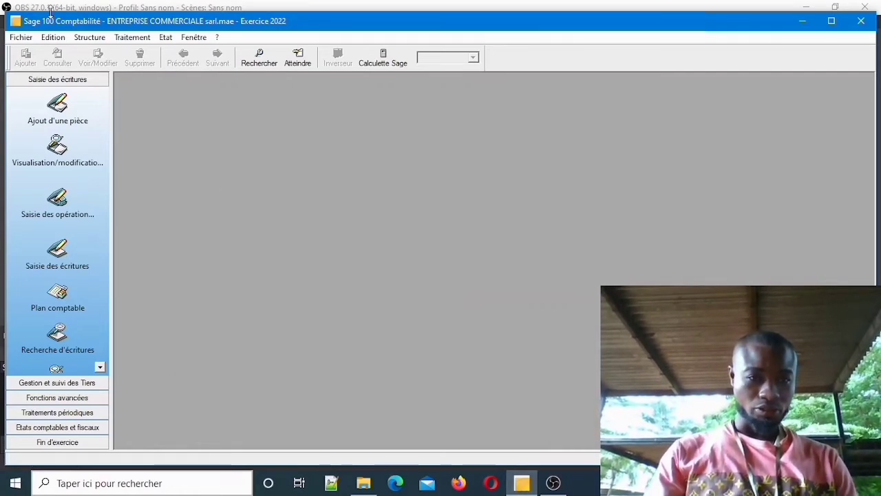
# Open the AC purchase journal for juil.22 and maximize it.
pyautogui.click(131, 39)
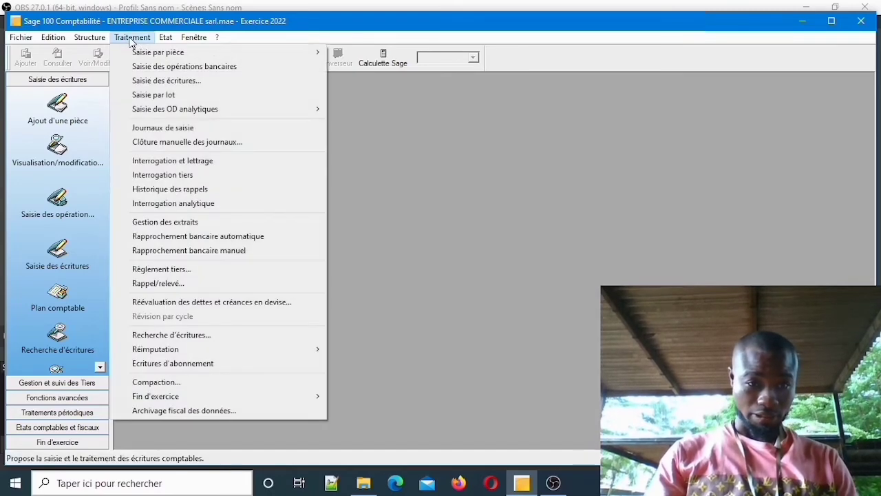
pyautogui.click(163, 83)
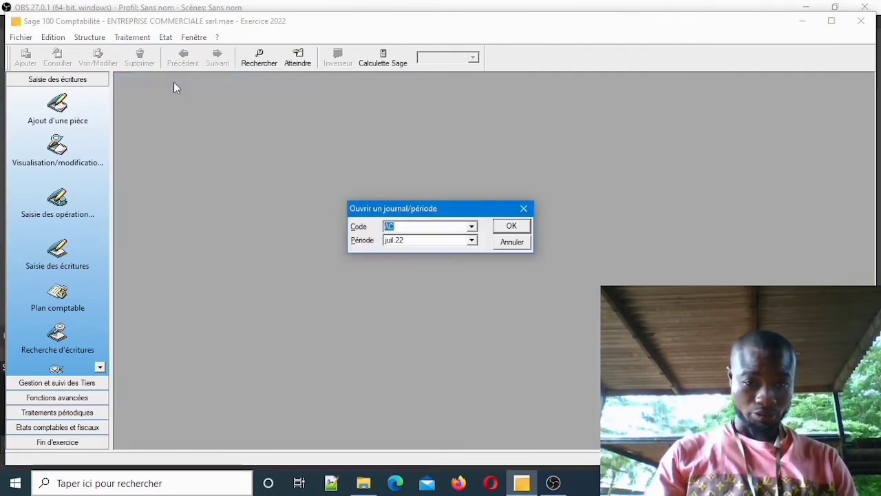
pyautogui.click(511, 227)
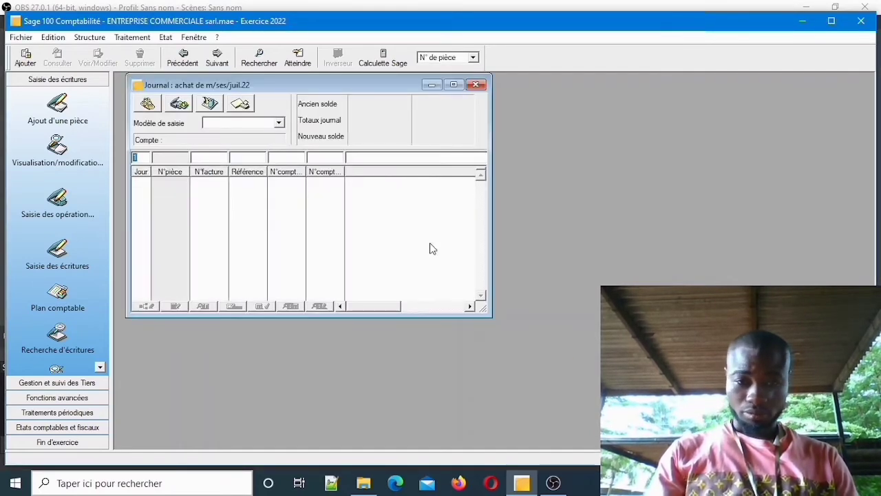
pyautogui.click(452, 84)
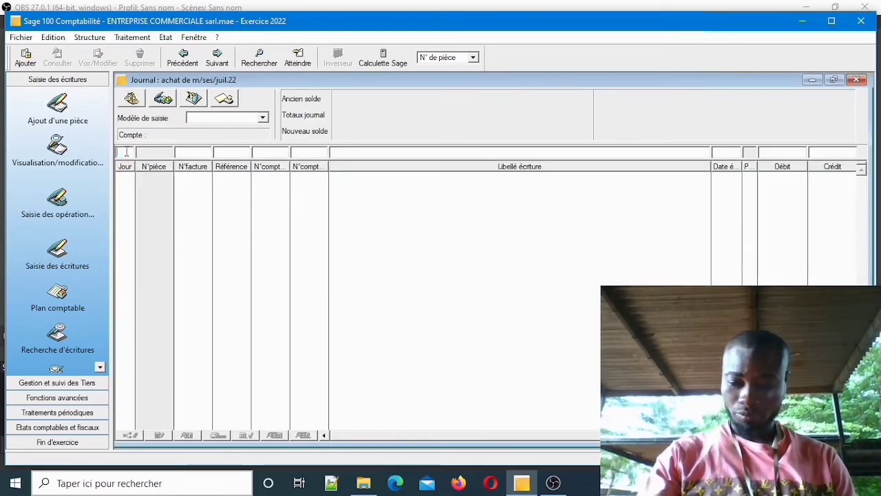
# Enter line one: day 2, invoice 2, account 601 'achat de m/ses', debit 6 000 000.
pyautogui.write('2')
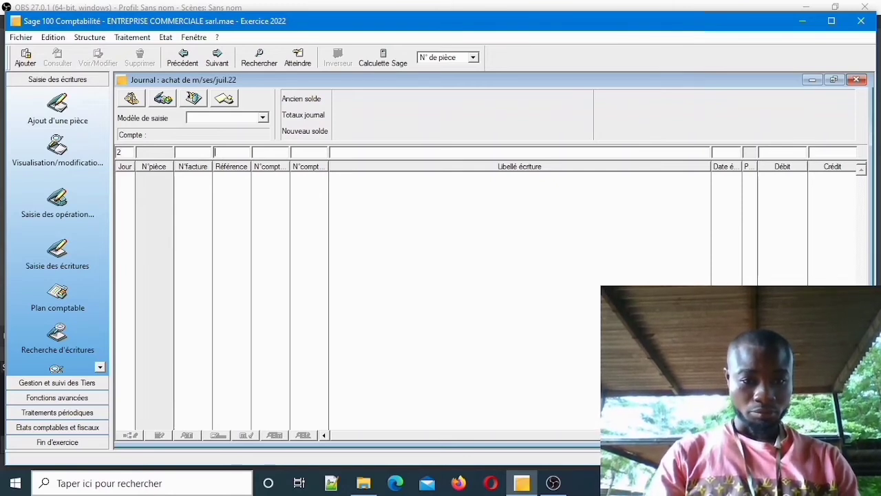
pyautogui.press('Tab')
pyautogui.press('Tab')
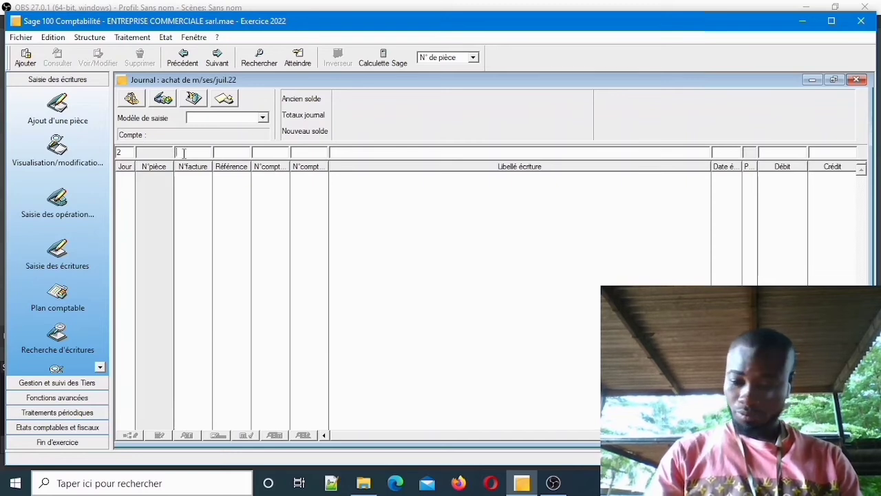
pyautogui.write('2')
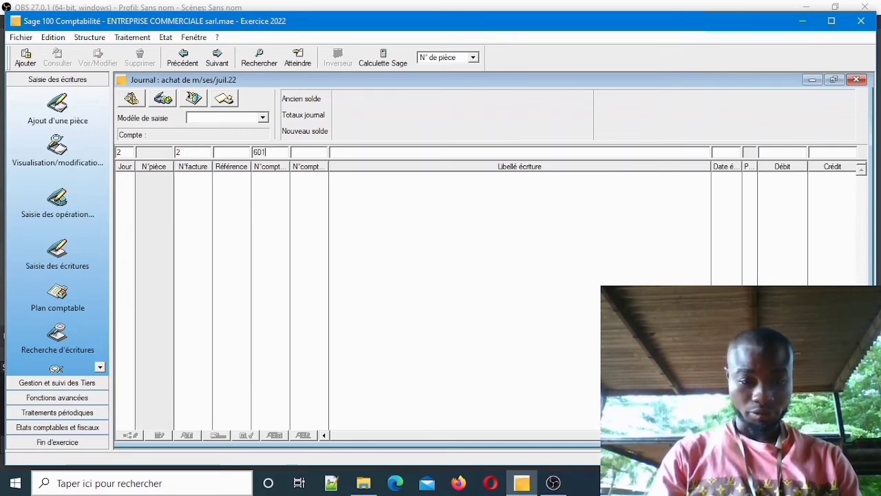
pyautogui.press('Tab')
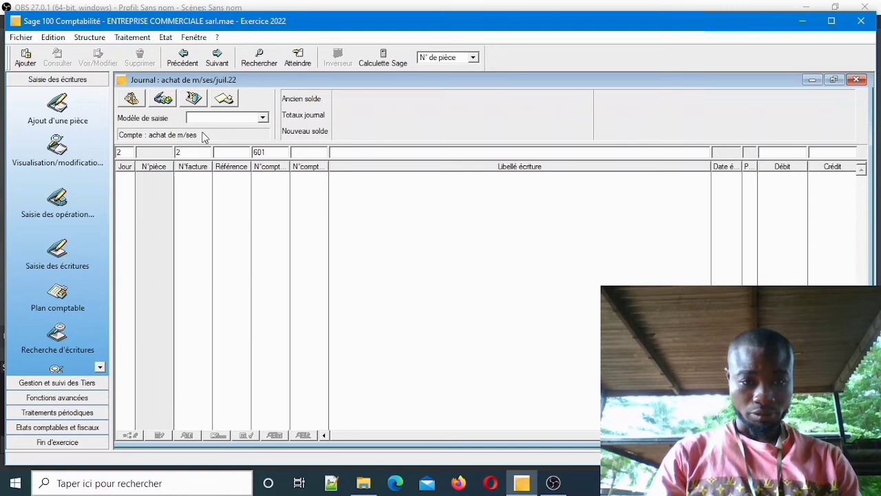
pyautogui.press('Tab')
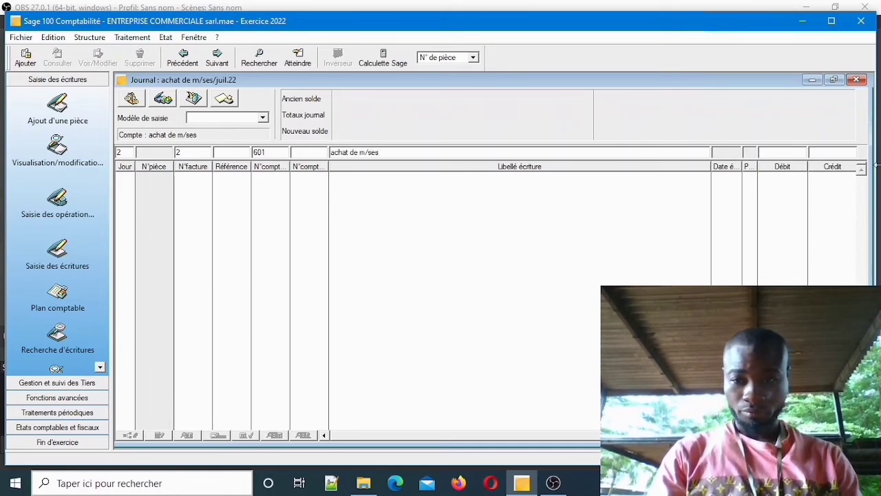
pyautogui.press('Tab')
pyautogui.write('6')
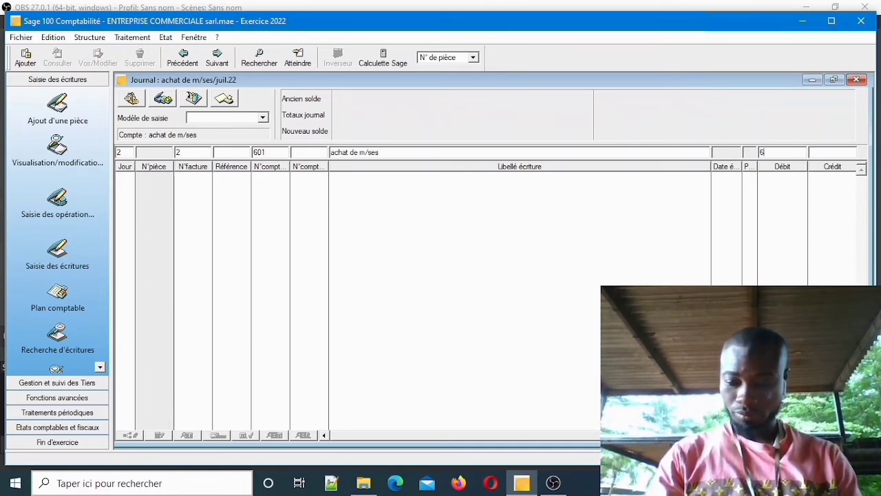
pyautogui.write('0000')
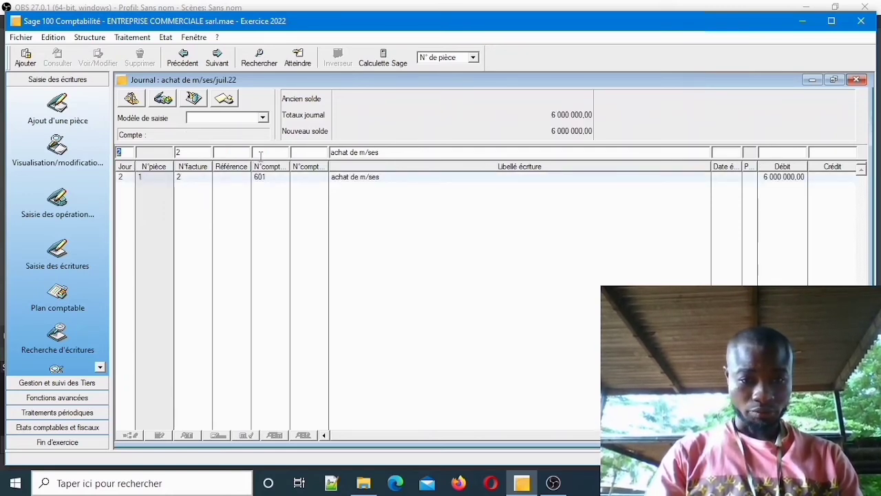
# Start the second purchase line on account 445.
pyautogui.click(260, 154)
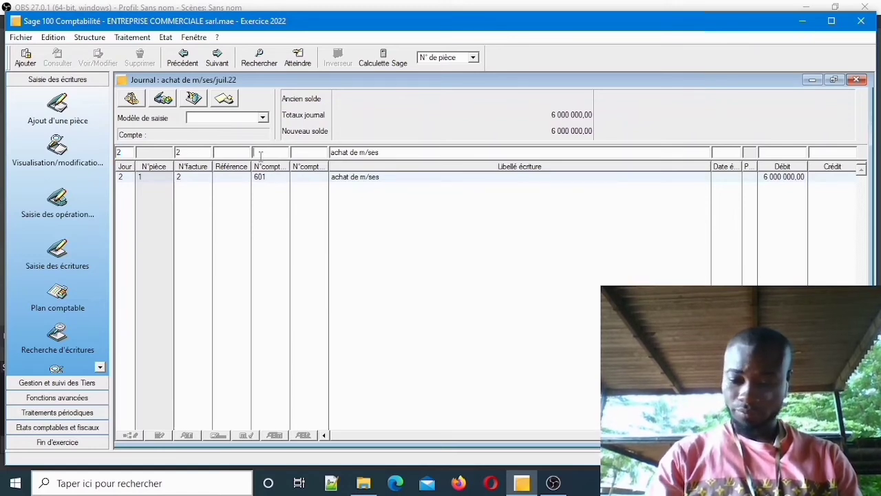
pyautogui.write('445')
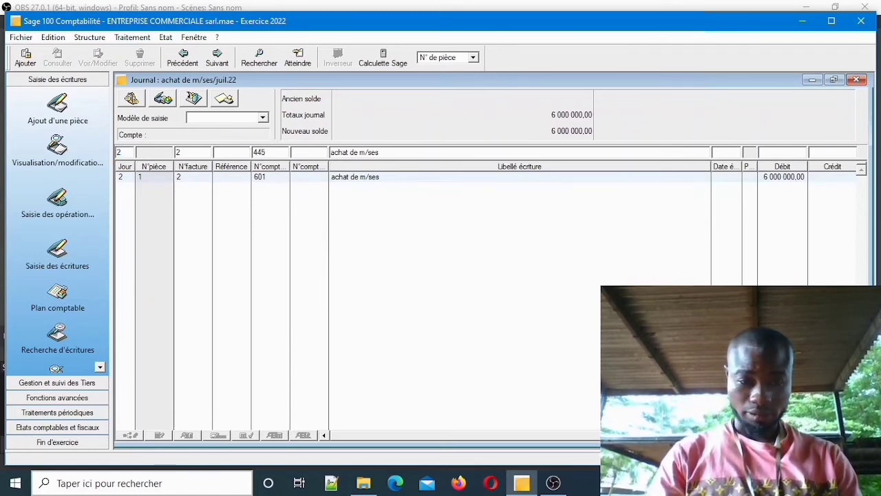
pyautogui.press('Return')
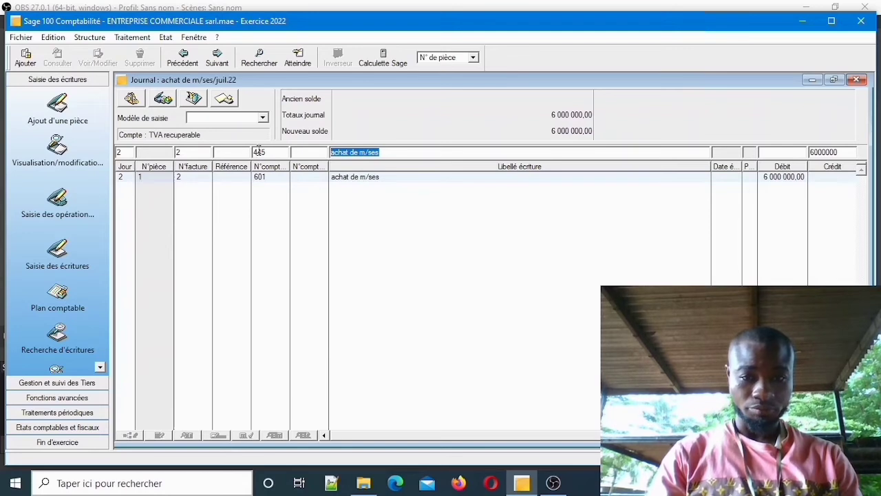
# Label the 445 line 'TVA recuperable' and debit it 1 080 000, totals reaching 7 080 000.
pyautogui.press('BackSpace')
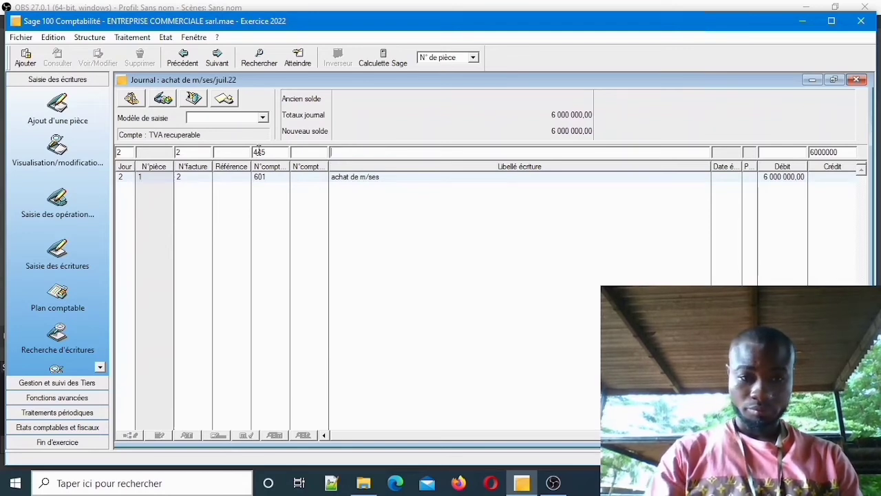
pyautogui.click(211, 136)
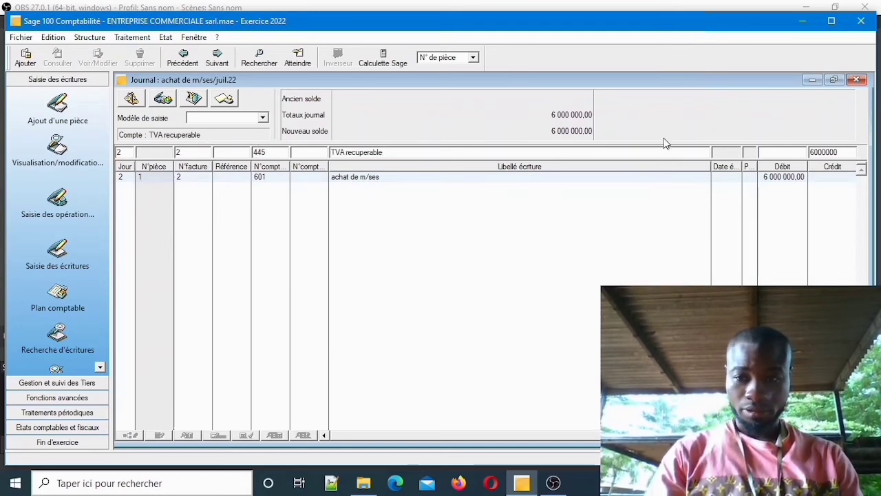
pyautogui.press('Tab')
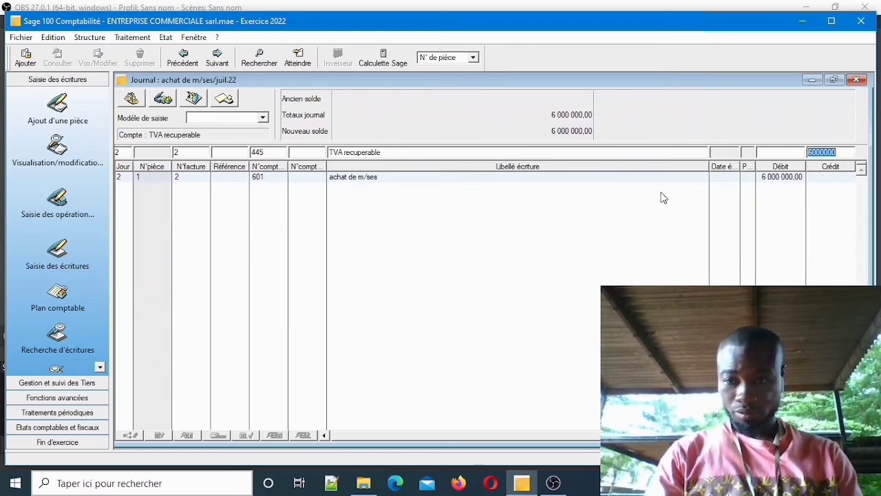
pyautogui.click(777, 154)
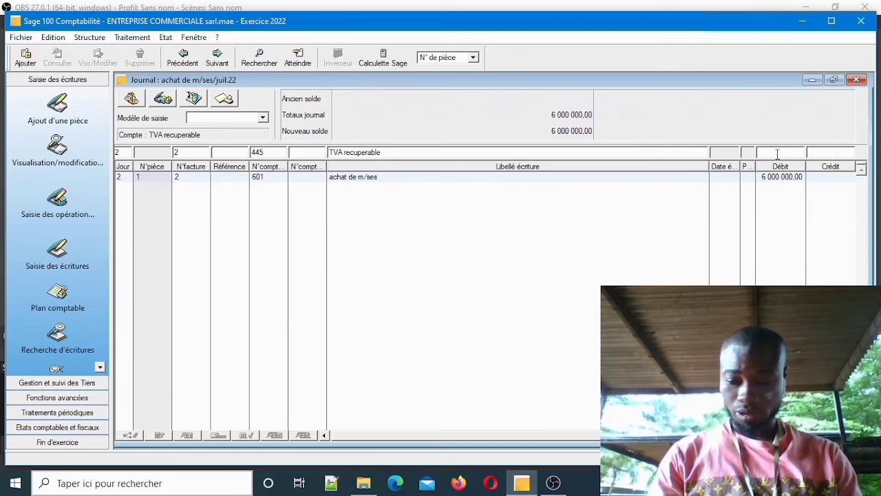
pyautogui.write('1')
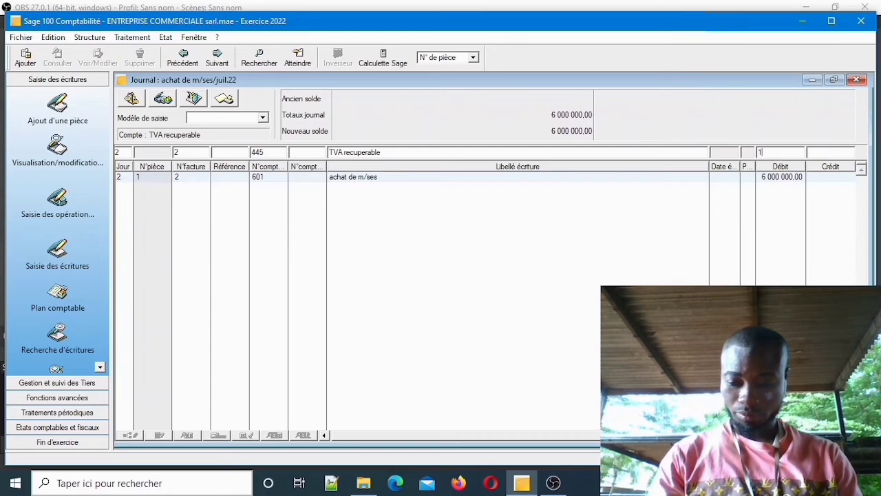
pyautogui.write('080000')
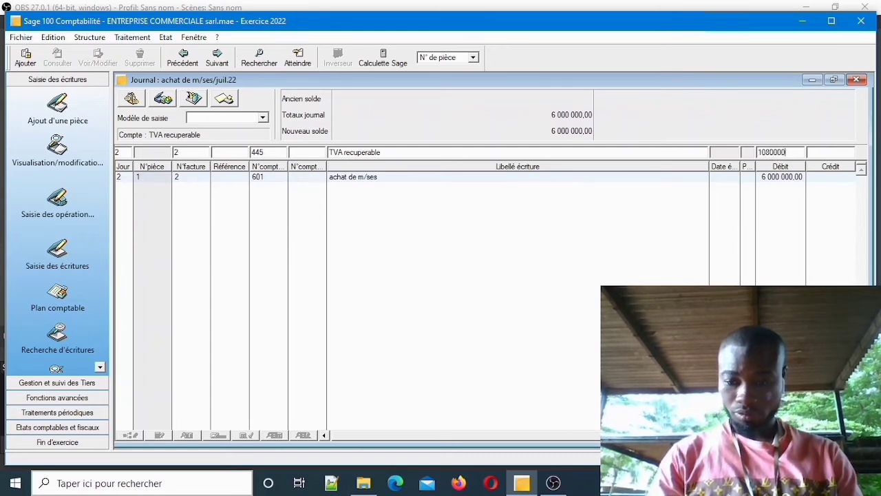
pyautogui.press('Return')
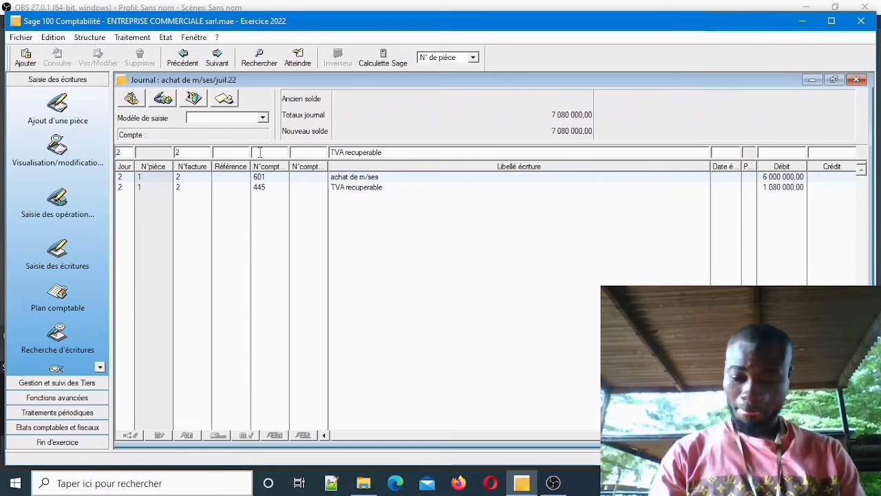
# Add the supplier line on account 401 (401000), labelled 'fournisseur', credited 7 080 000.
pyautogui.write('01')
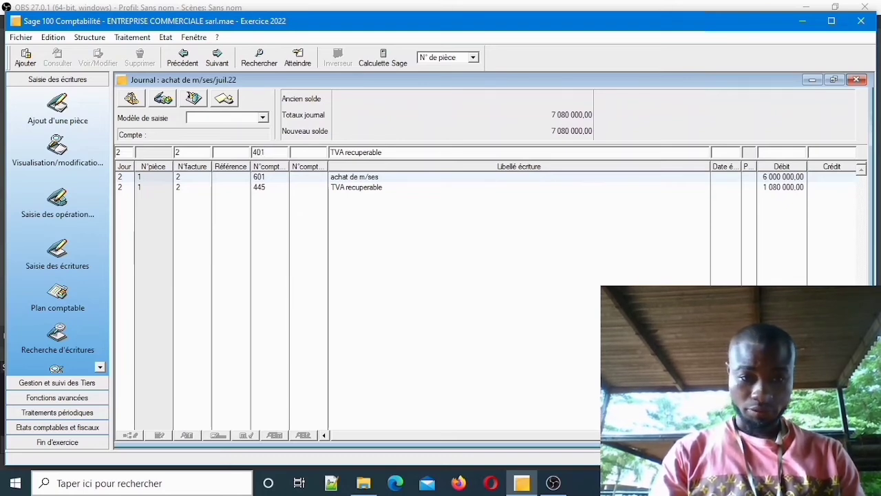
pyautogui.press('Tab')
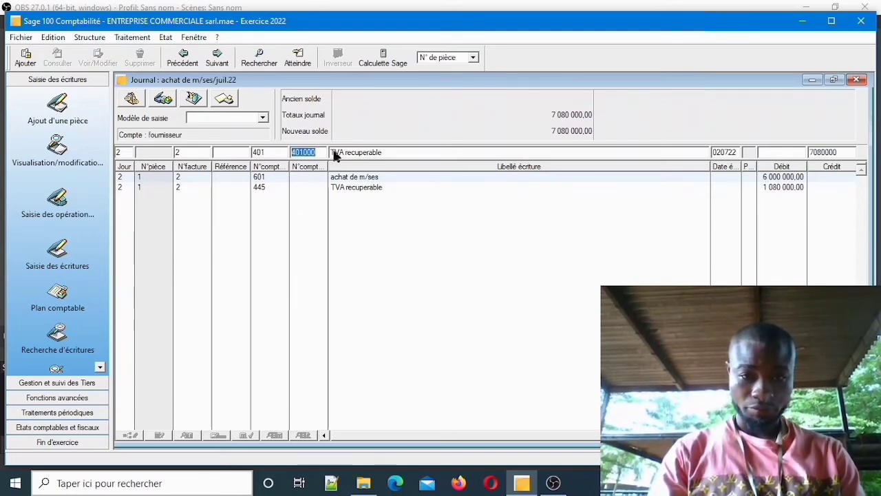
pyautogui.click(386, 152)
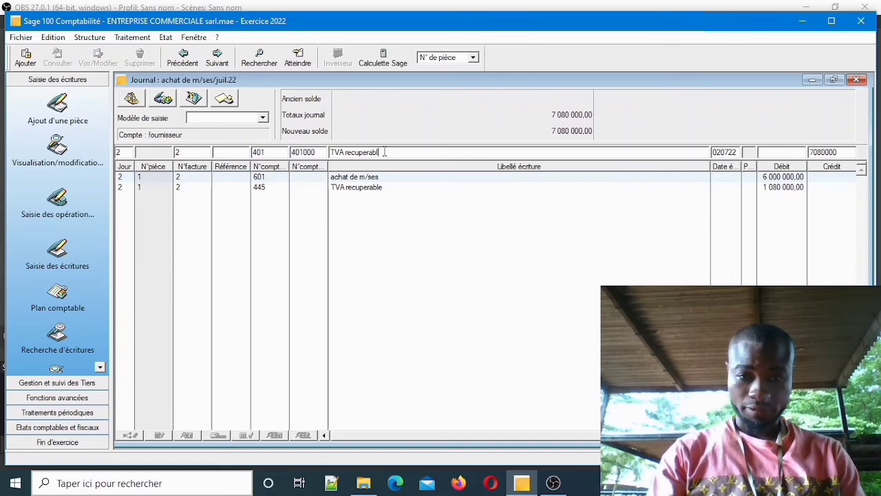
pyautogui.press('BackSpace')
pyautogui.press('BackSpace')
pyautogui.press('BackSpace')
pyautogui.press('BackSpace')
pyautogui.press('BackSpace')
pyautogui.press('BackSpace')
pyautogui.press('BackSpace')
pyautogui.press('BackSpace')
pyautogui.press('BackSpace')
pyautogui.press('BackSpace')
pyautogui.press('BackSpace')
pyautogui.press('BackSpace')
pyautogui.press('BackSpace')
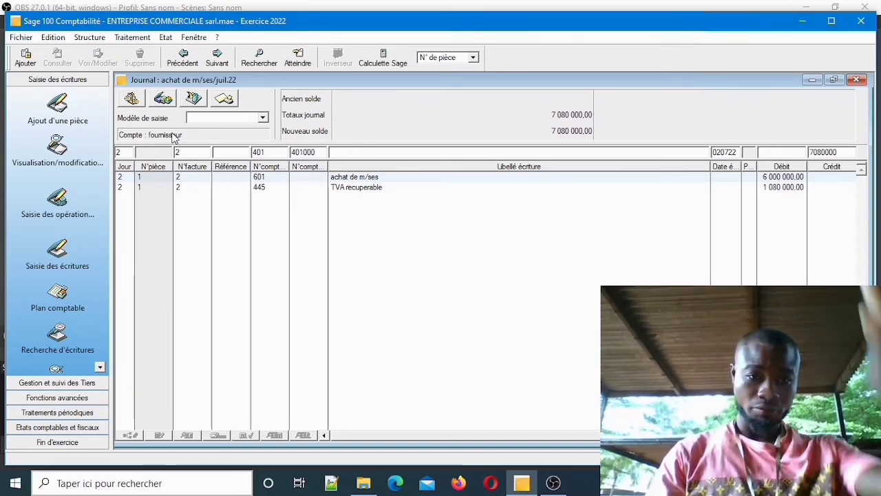
pyautogui.write('fournisseur')
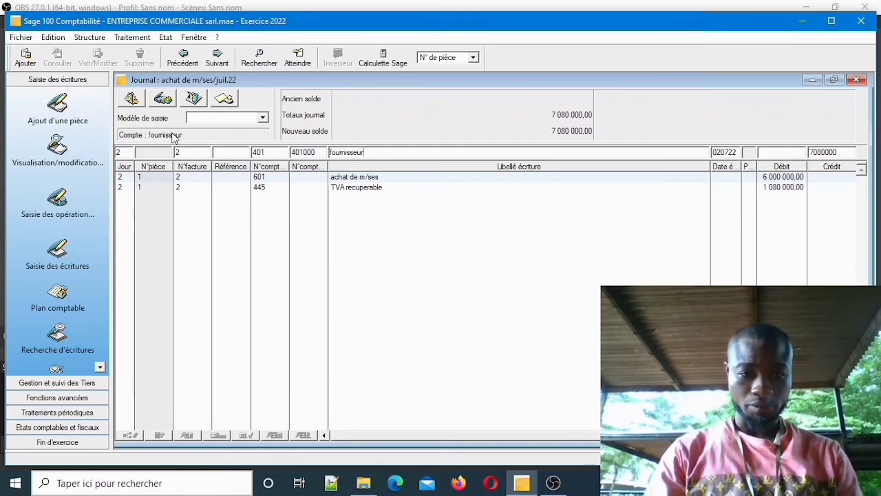
pyautogui.press('Tab')
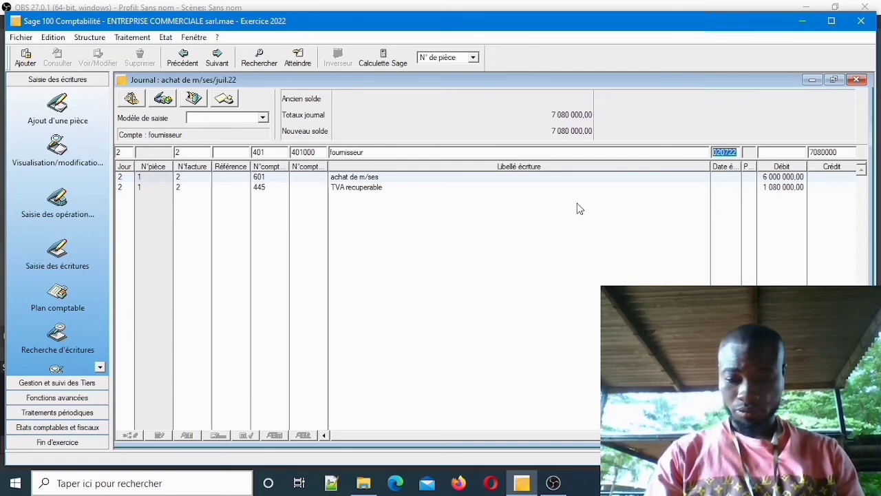
pyautogui.press('Tab')
pyautogui.press('Return')
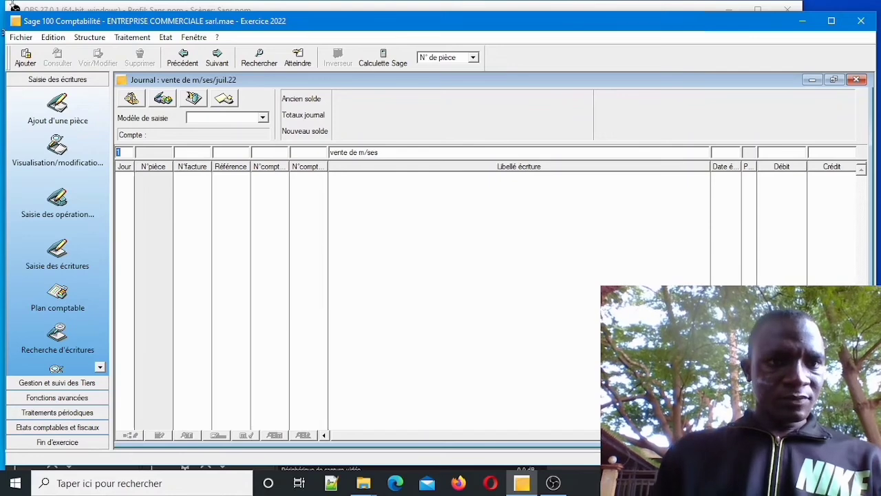
# Open the VT sales journal for juil.22.
pyautogui.click(127, 37)
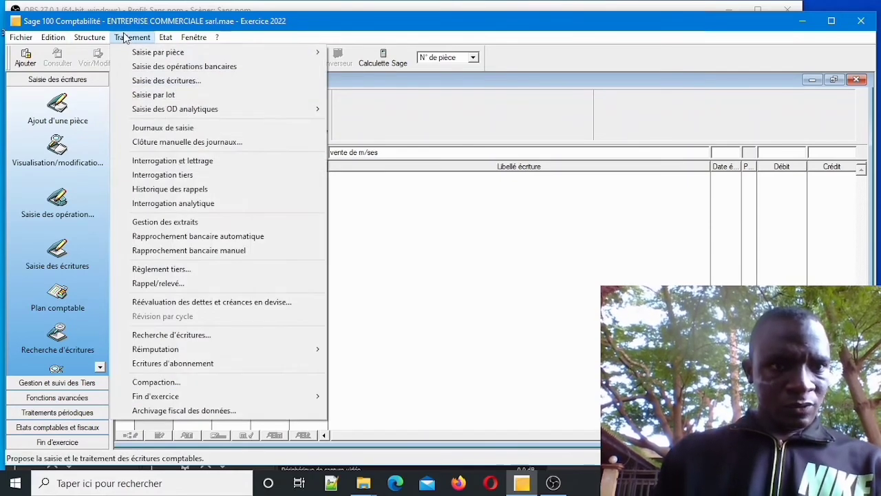
pyautogui.click(165, 80)
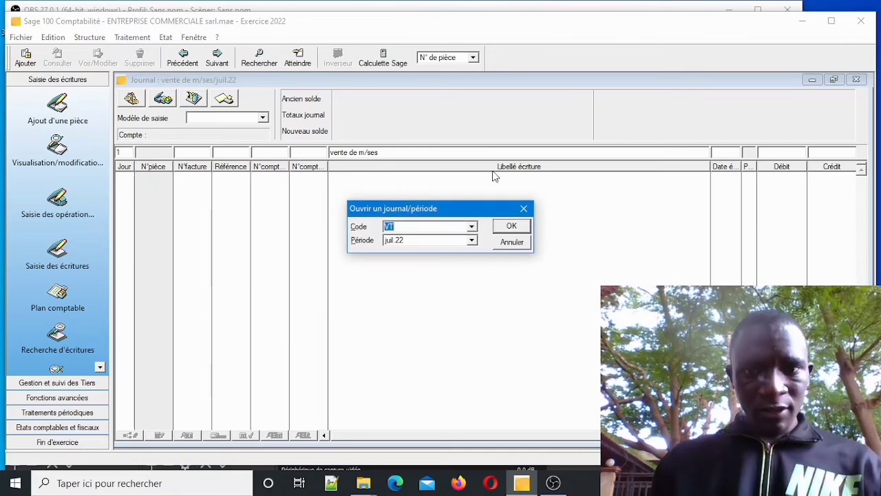
pyautogui.click(513, 226)
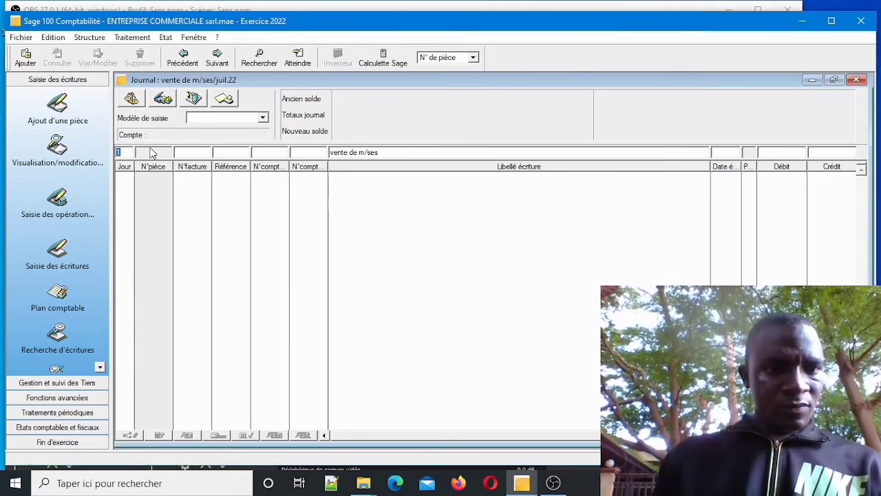
# Enter invoice AZ, reference 001, account 701 'vente de m/ses' with a 1 000 000 credit.
pyautogui.press('Tab')
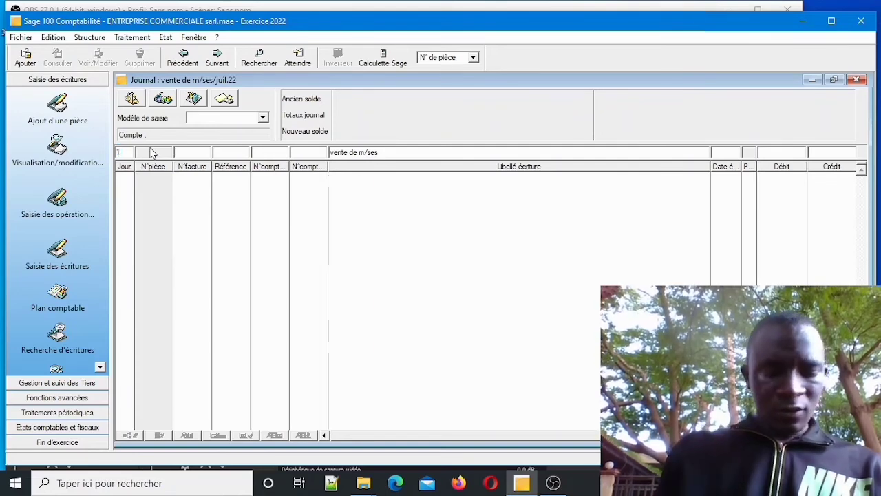
pyautogui.write('AZ')
pyautogui.press('Tab')
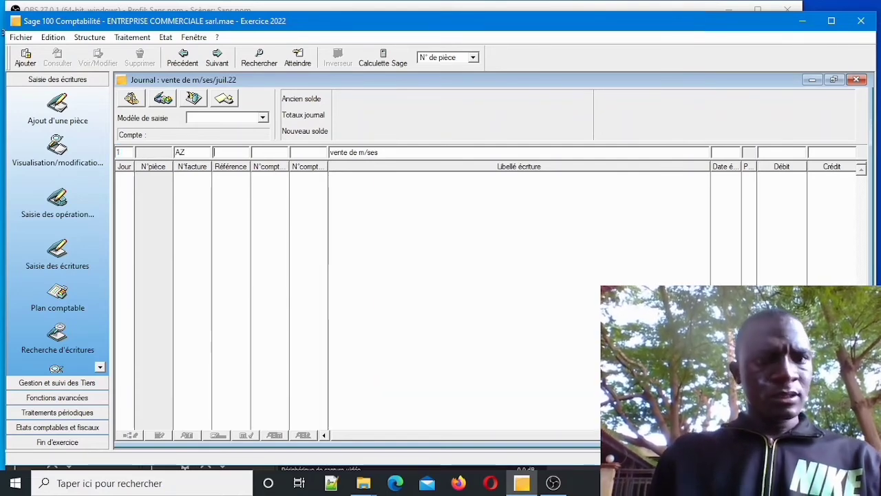
pyautogui.write('001')
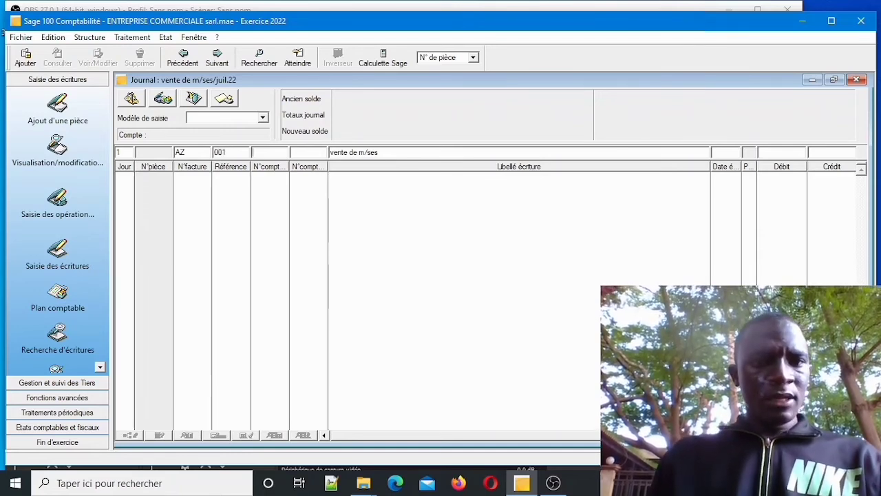
pyautogui.write('701')
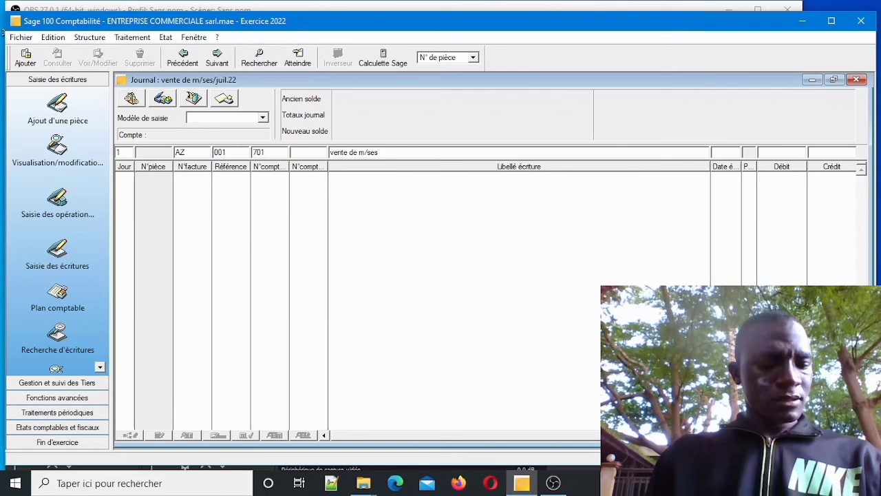
pyautogui.press('Tab')
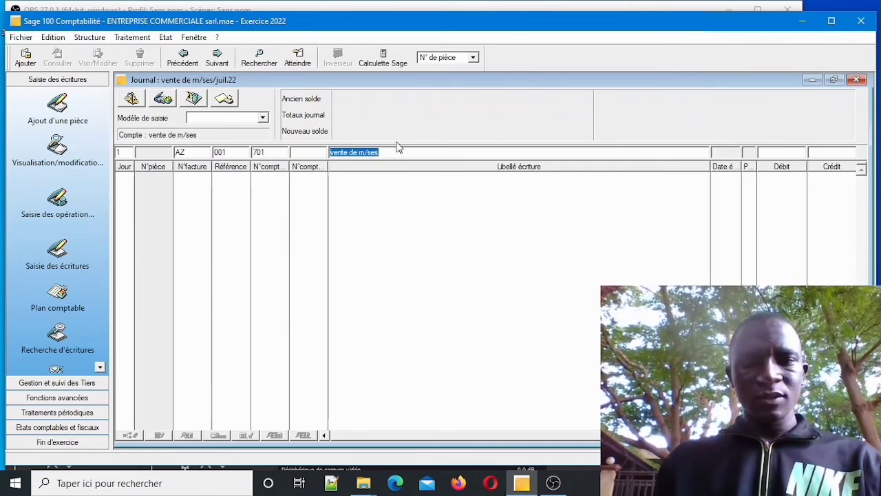
pyautogui.press('Tab')
pyautogui.press('Tab')
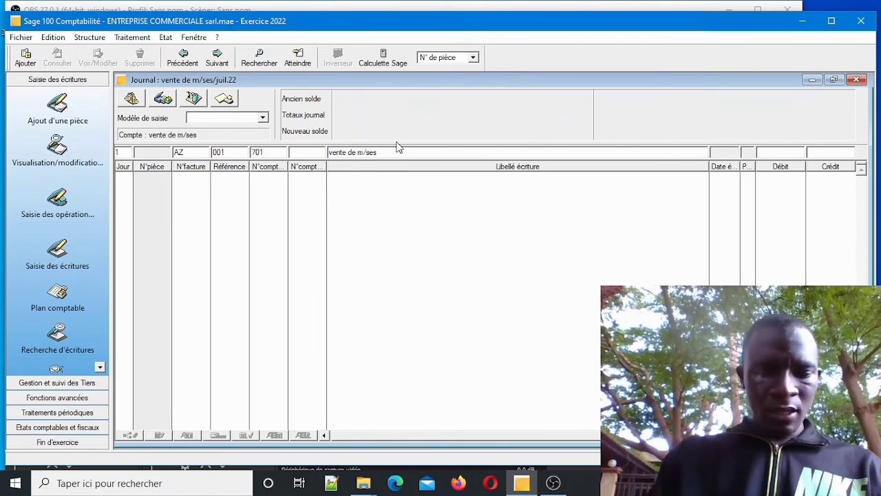
pyautogui.write('1000000')
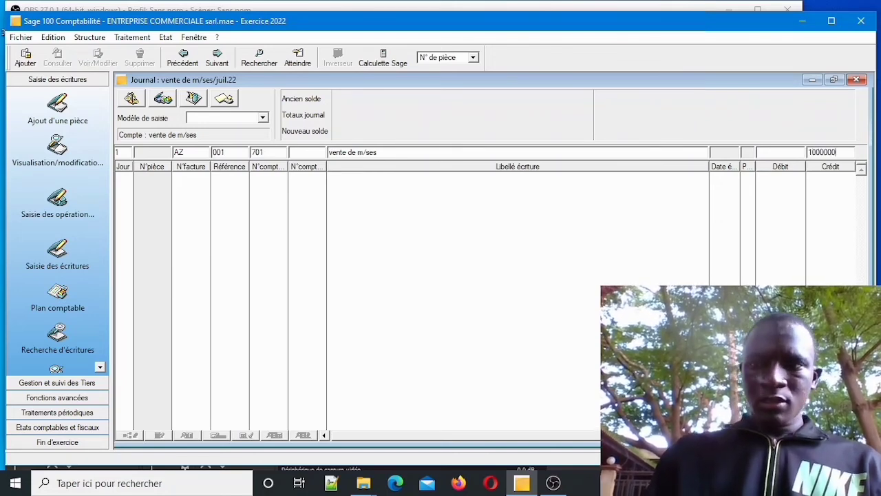
pyautogui.press('Return')
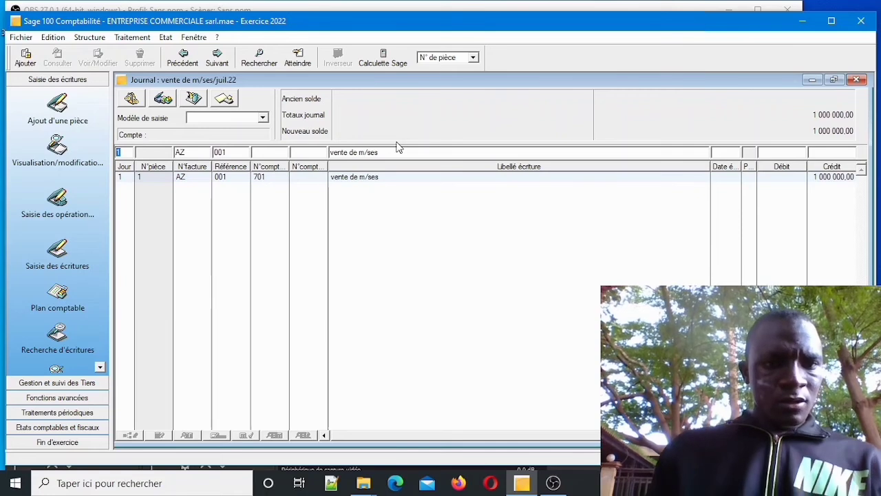
# Add the VAT line: account 443 'TVA facture', debit cleared, credit 180 000.
pyautogui.press('Tab')
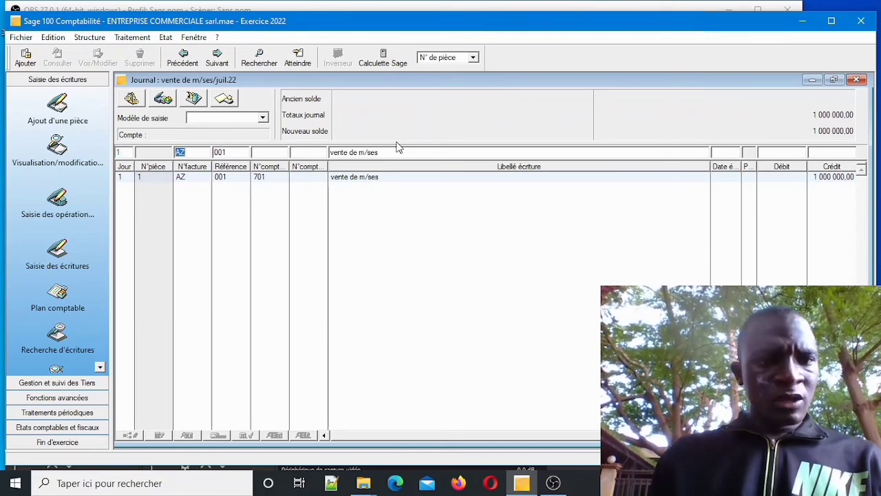
pyautogui.press('Tab')
pyautogui.press('Tab')
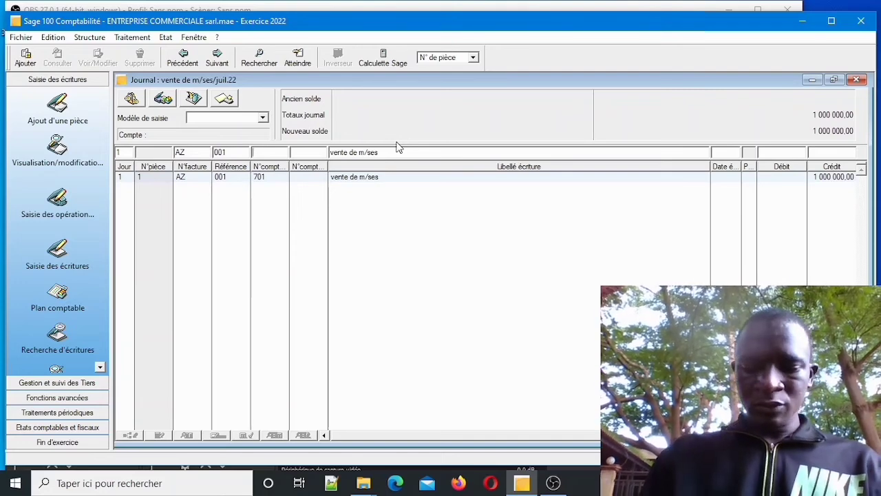
pyautogui.write('443')
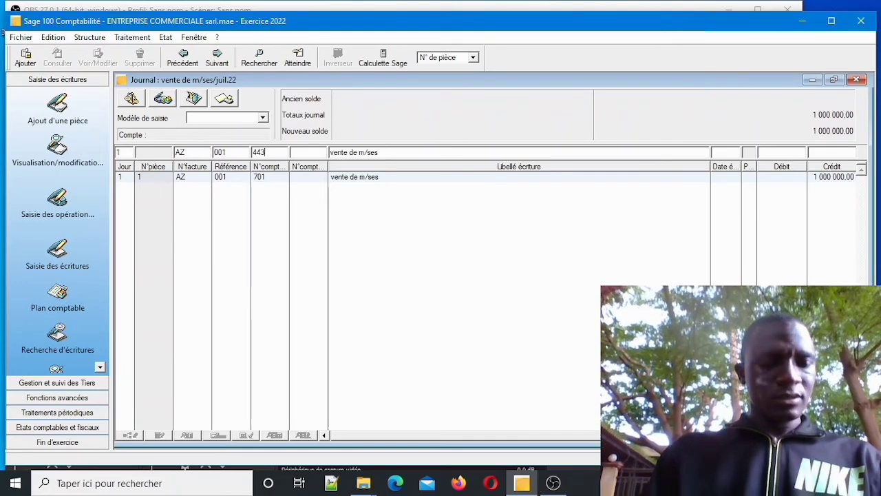
pyautogui.press('Tab')
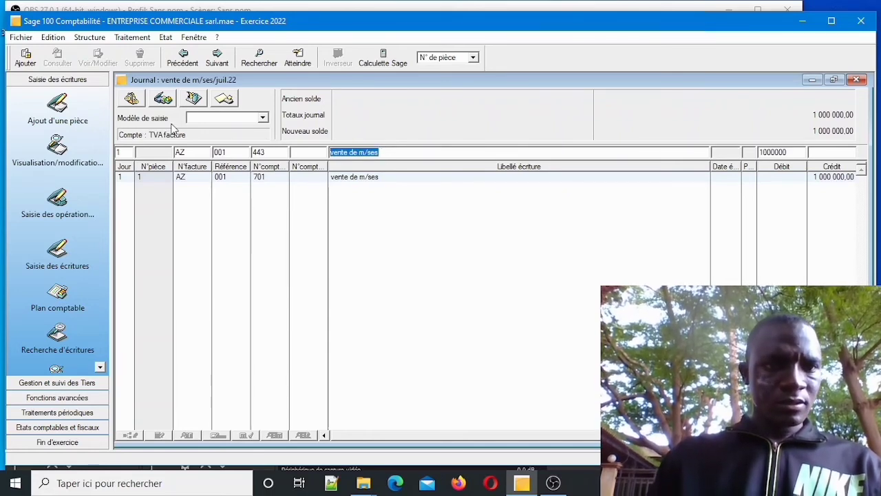
pyautogui.click(188, 133)
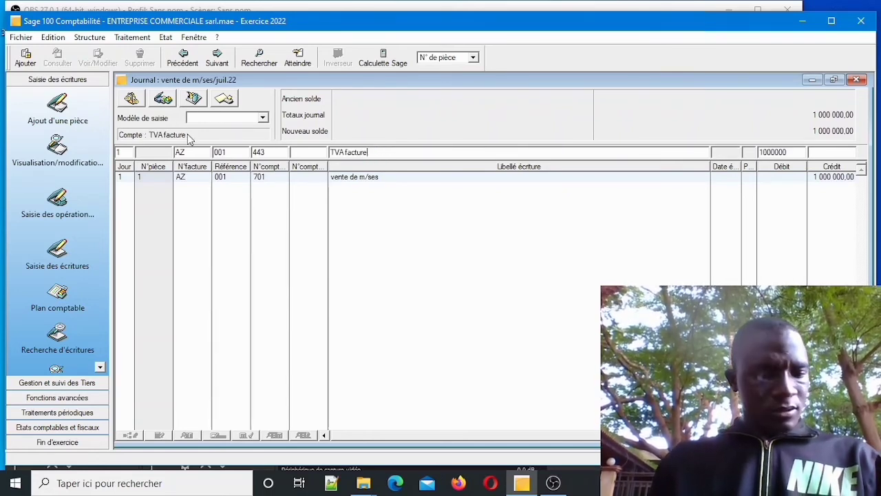
pyautogui.press('Tab')
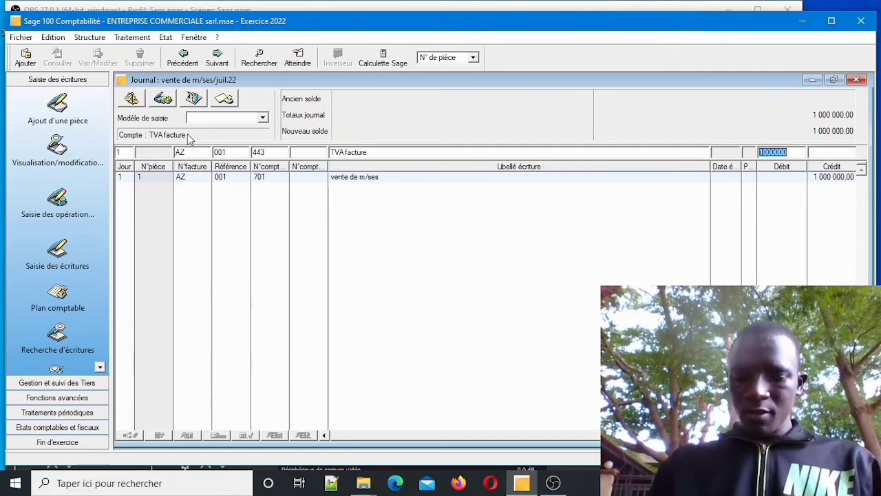
pyautogui.press('Delete')
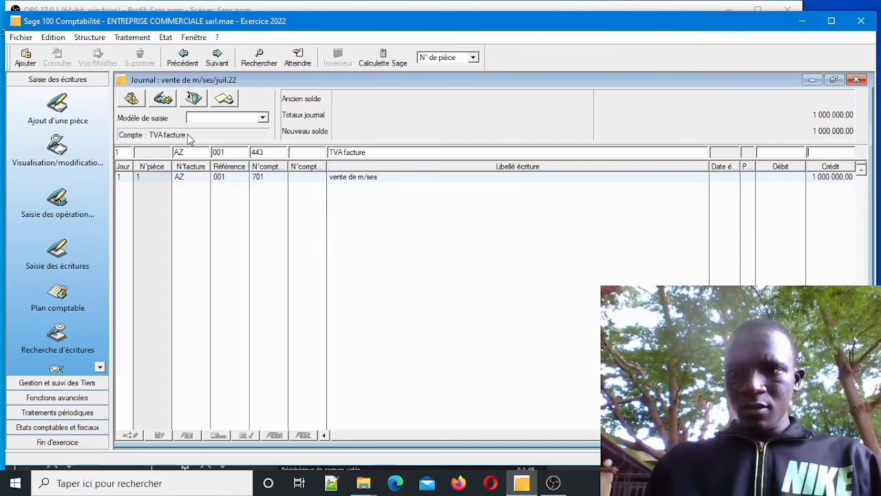
pyautogui.press('Tab')
pyautogui.write('1')
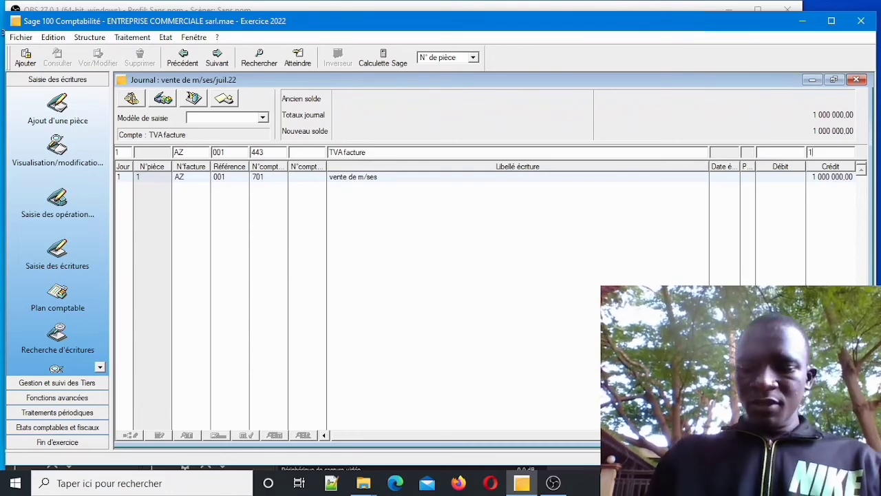
pyautogui.write('80')
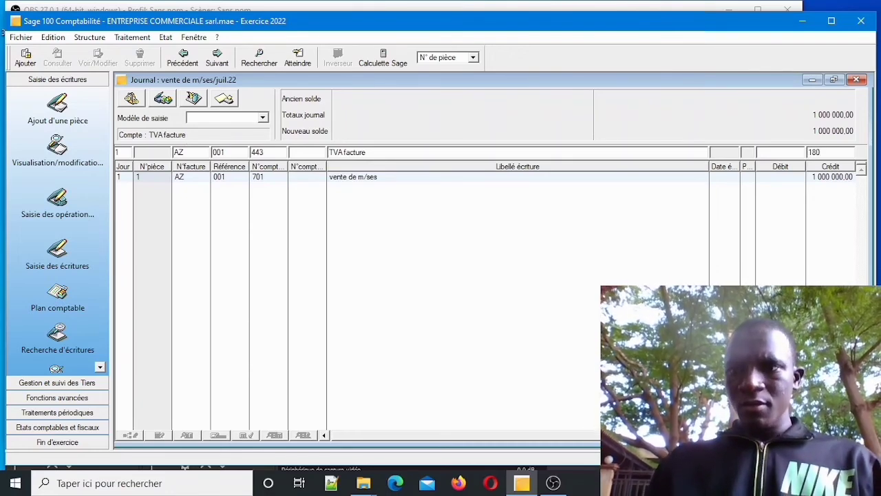
pyautogui.write('000')
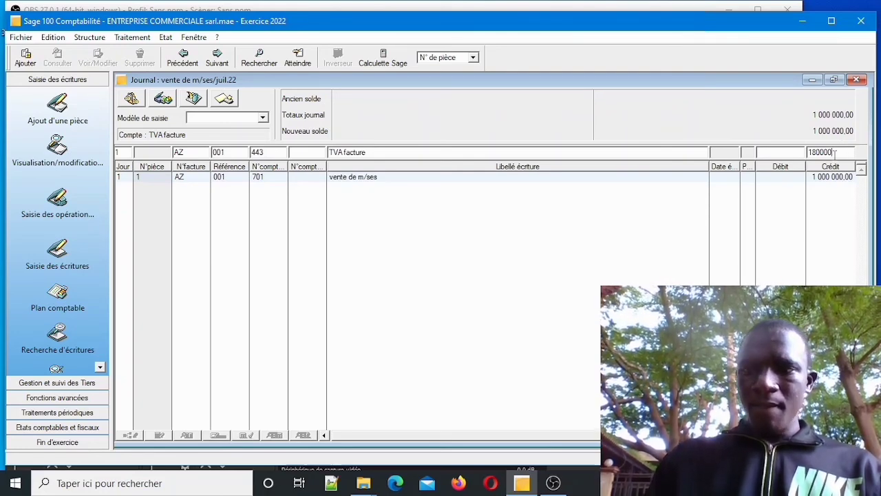
pyautogui.press('Return')
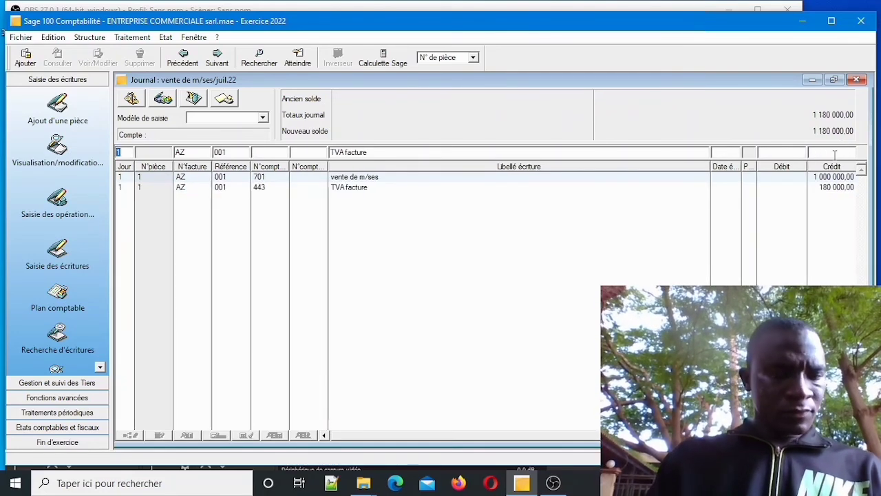
# Start the third line on account 411 (tiers 411000) with label 'client divers'.
pyautogui.press('Tab')
pyautogui.press('Tab')
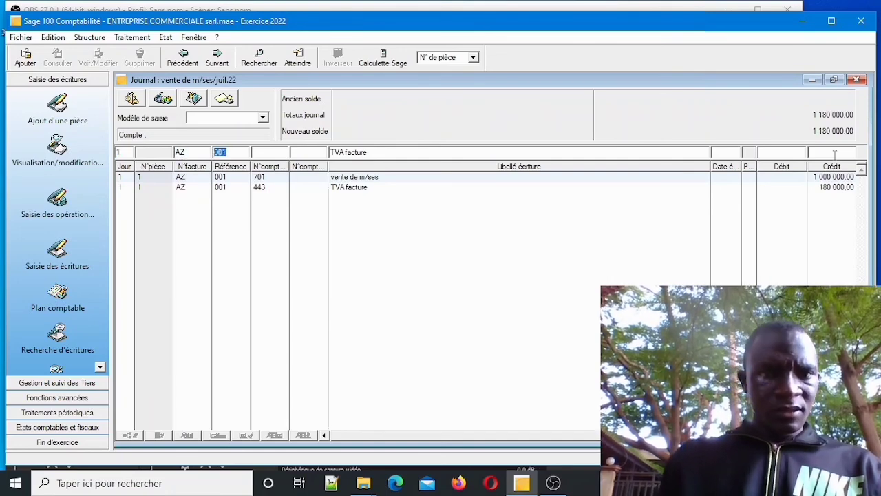
pyautogui.press('Tab')
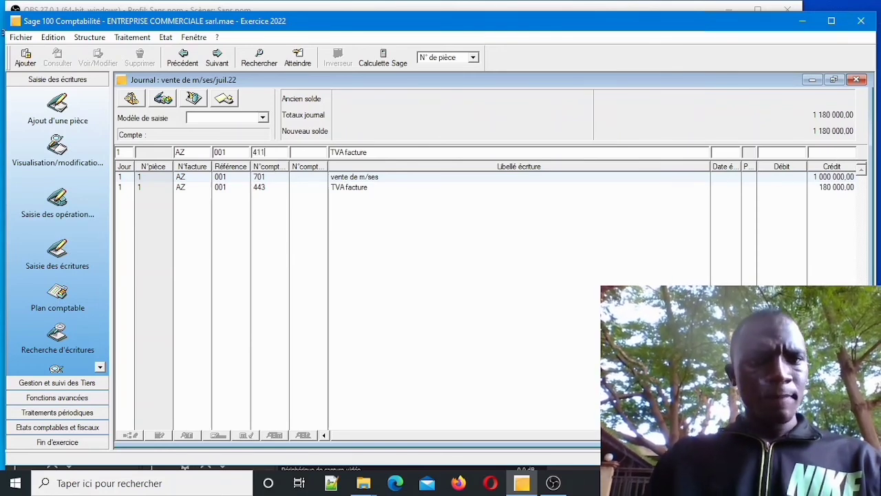
pyautogui.press('Tab')
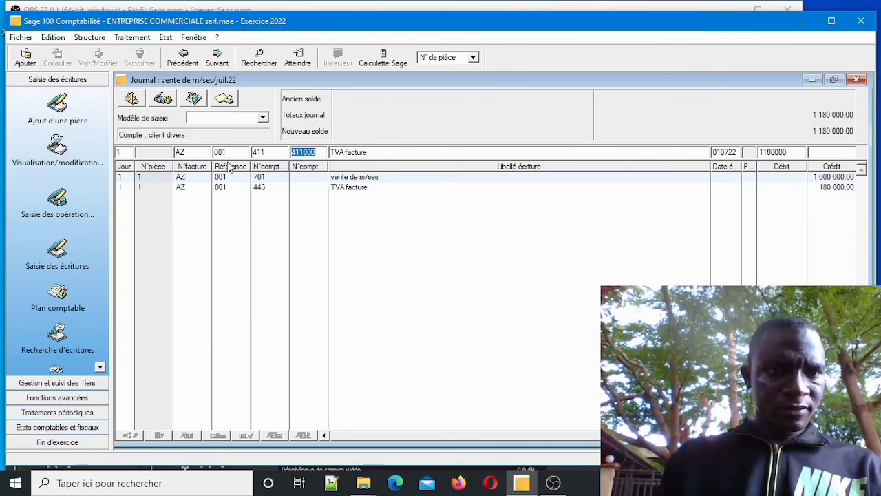
pyautogui.press('Tab')
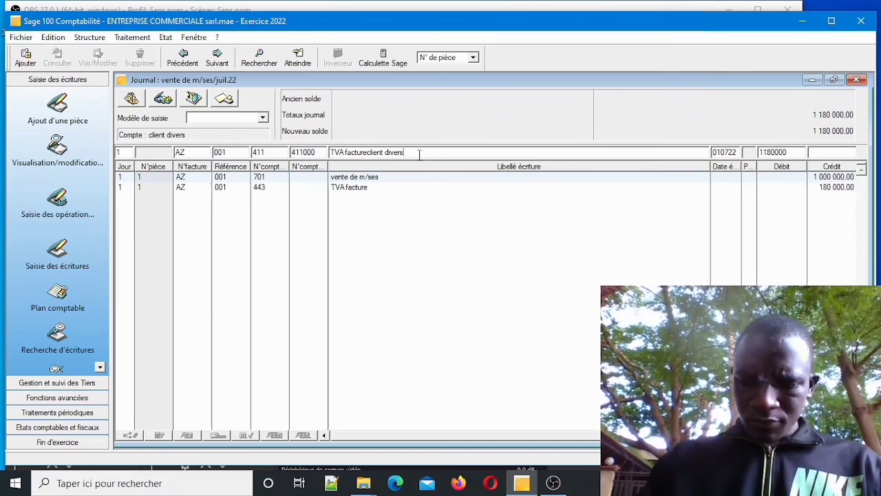
pyautogui.press('BackSpace')
pyautogui.press('BackSpace')
pyautogui.press('BackSpace')
pyautogui.press('BackSpace')
pyautogui.press('BackSpace')
pyautogui.press('BackSpace')
pyautogui.press('BackSpace')
pyautogui.press('BackSpace')
pyautogui.press('BackSpace')
pyautogui.press('BackSpace')
pyautogui.press('BackSpace')
pyautogui.press('BackSpace')
pyautogui.press('BackSpace')
pyautogui.press('BackSpace')
pyautogui.press('BackSpace')
pyautogui.press('BackSpace')
pyautogui.press('BackSpace')
pyautogui.press('BackSpace')
pyautogui.press('BackSpace')
pyautogui.press('BackSpace')
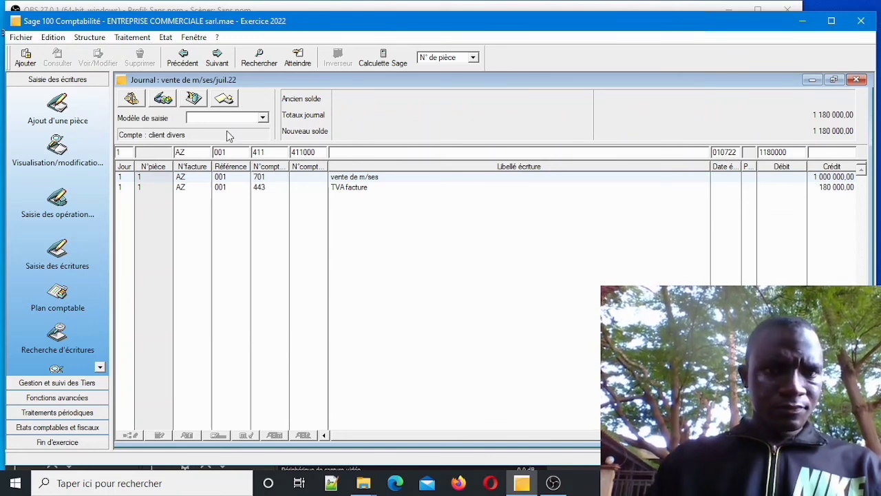
pyautogui.write('client divers')
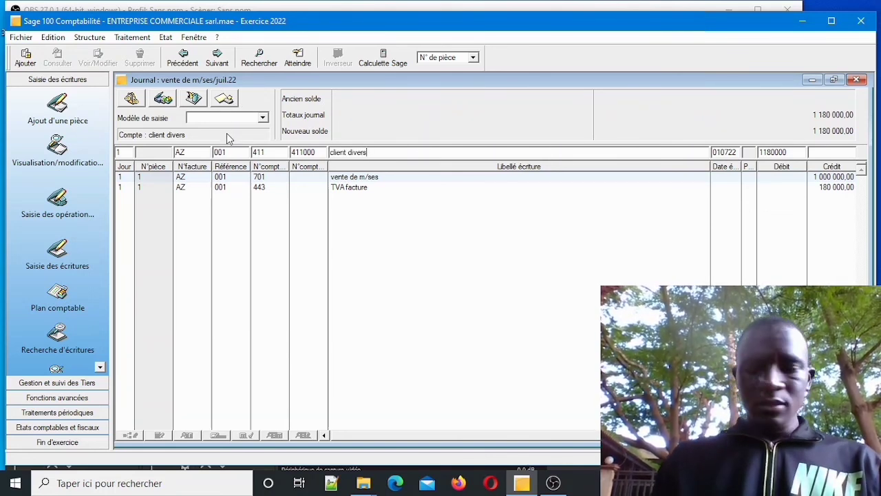
pyautogui.press('Tab')
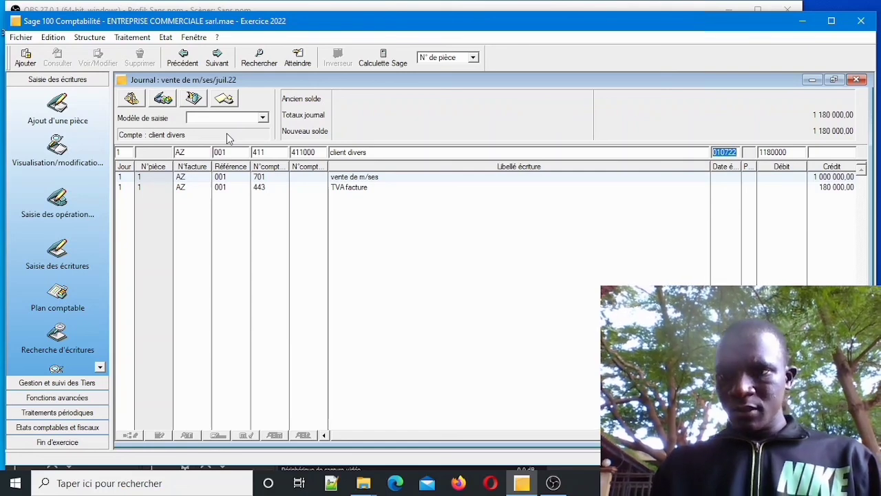